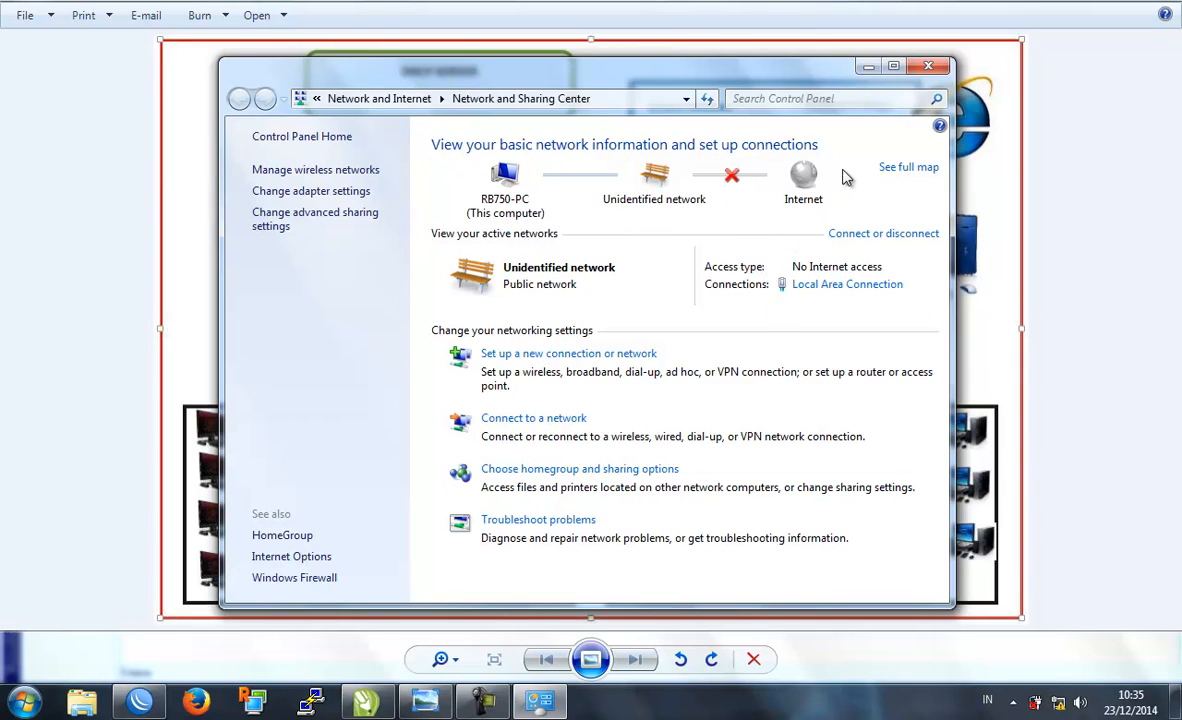
Close the Network and Sharing Center, switch to WinBox, and open the router's IP address list
left_click(928, 66)
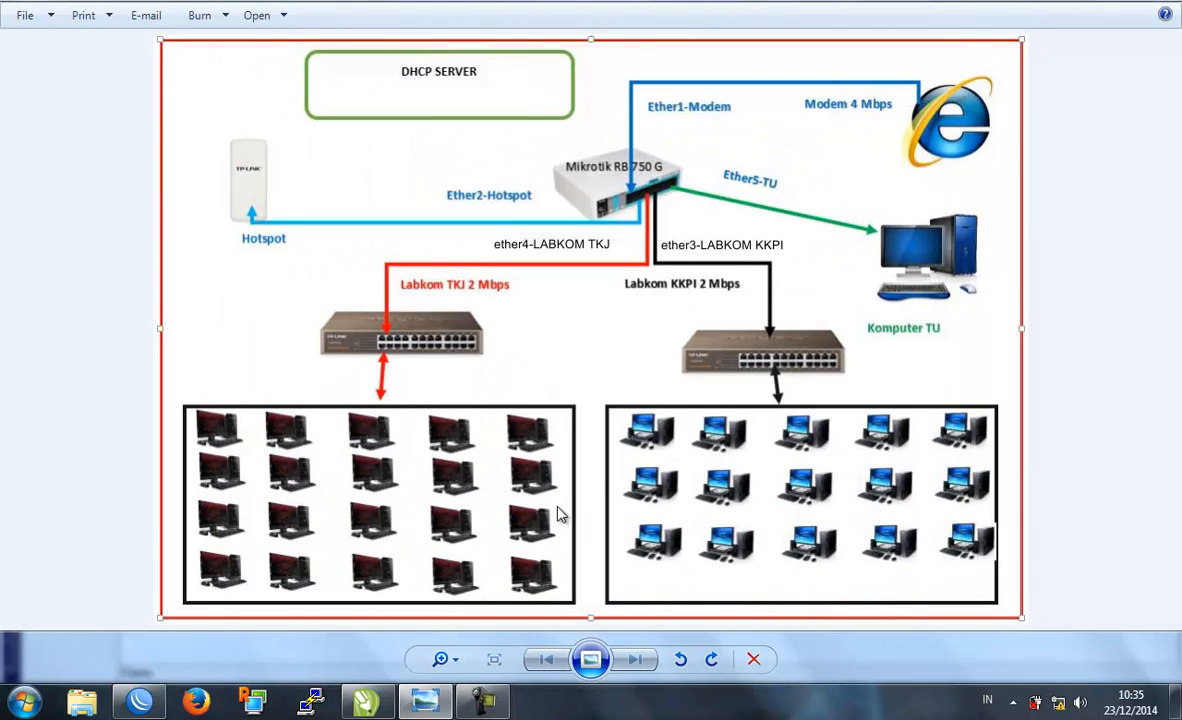
left_click(146, 703)
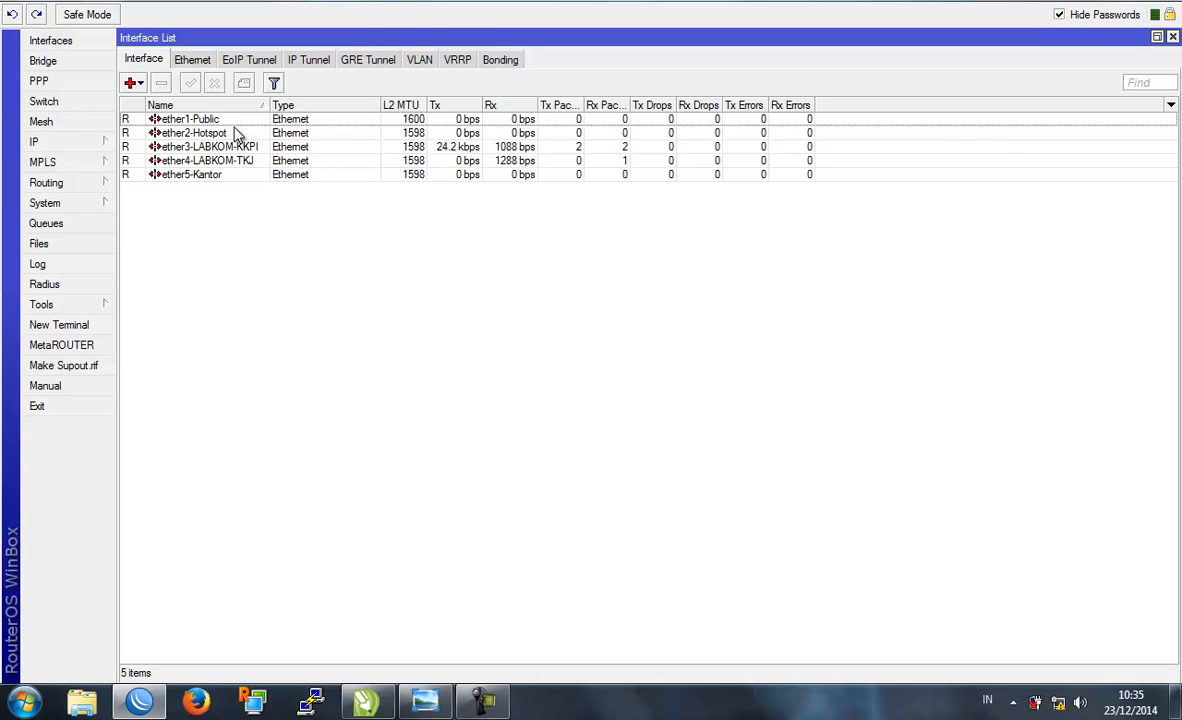
left_click(92, 148)
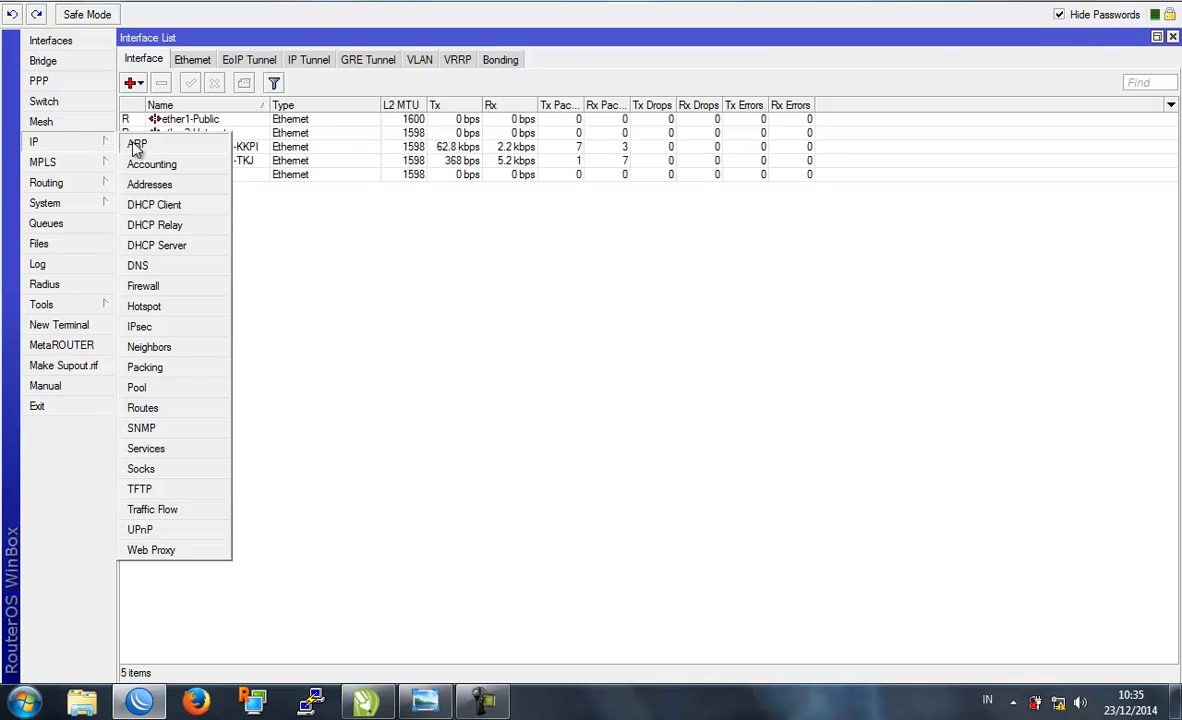
left_click(164, 182)
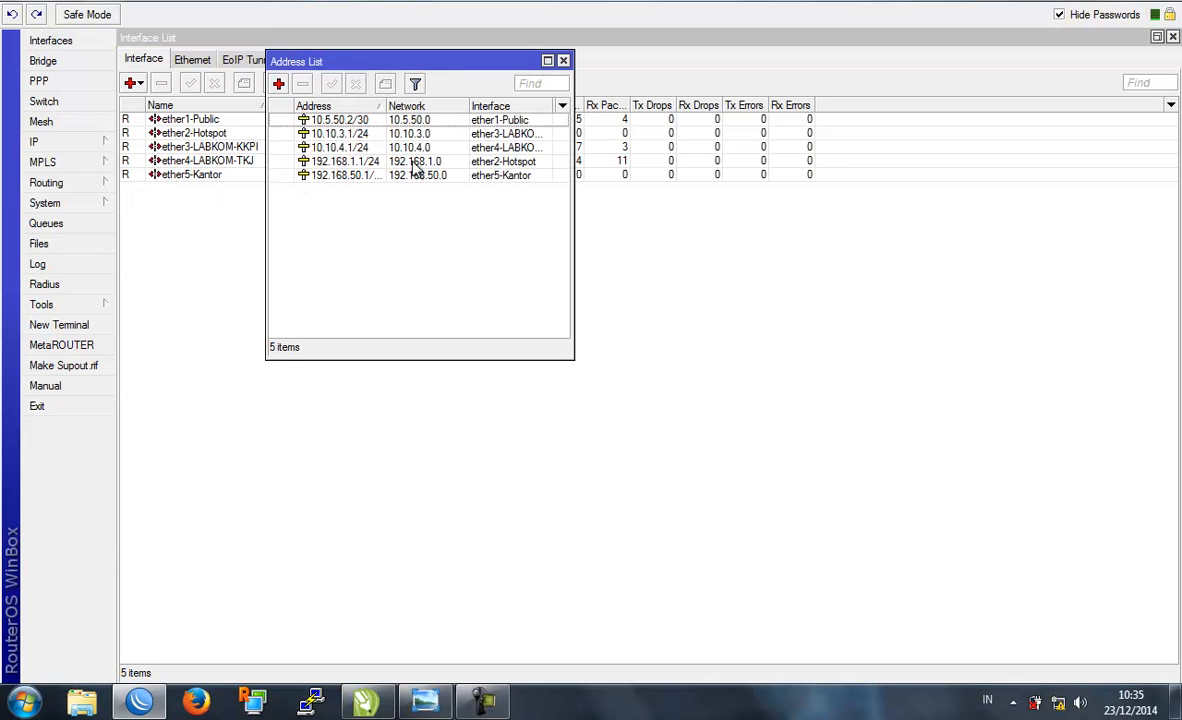
Open the ARP list and select the ether4-LABKOM-TKJ entries from 10.10.4.2 through 10.10.4.28
left_click(98, 143)
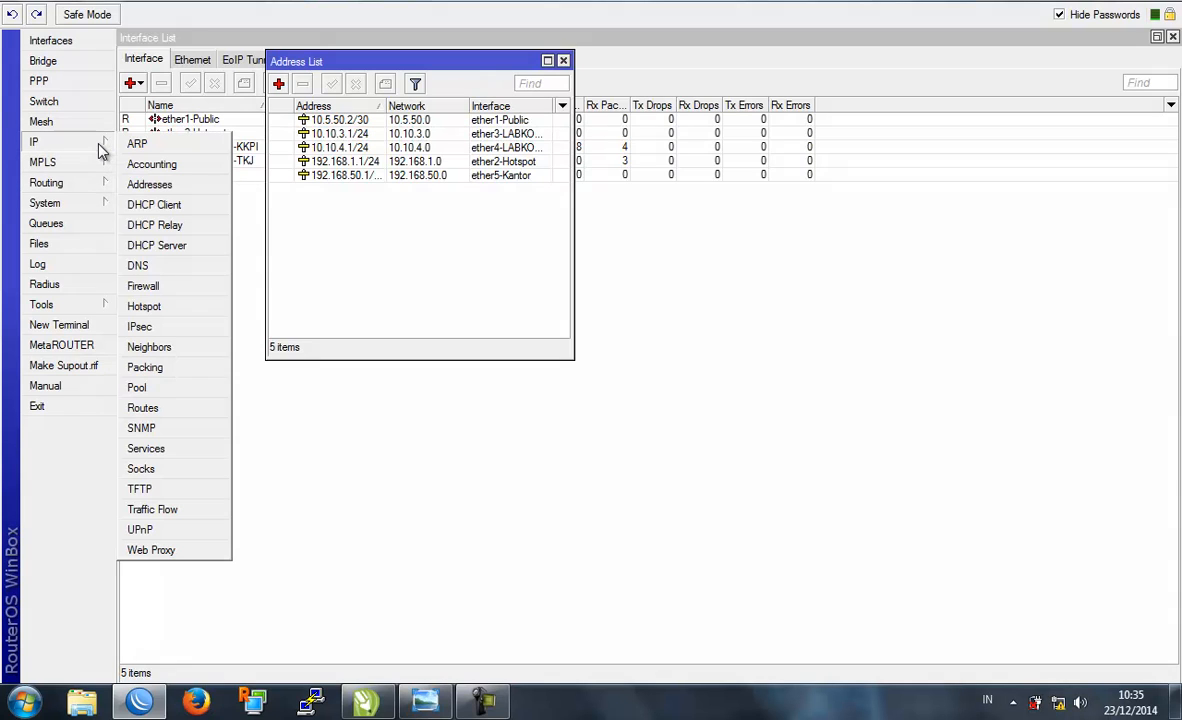
left_click(168, 146)
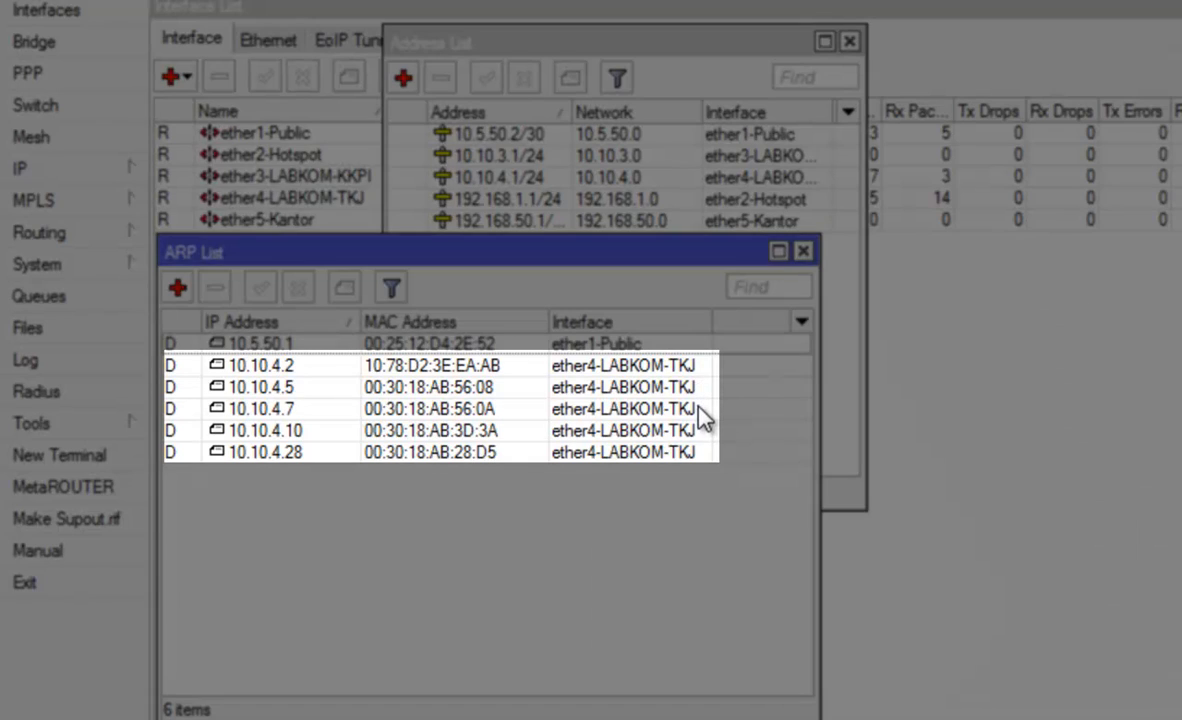
left_click(609, 452)
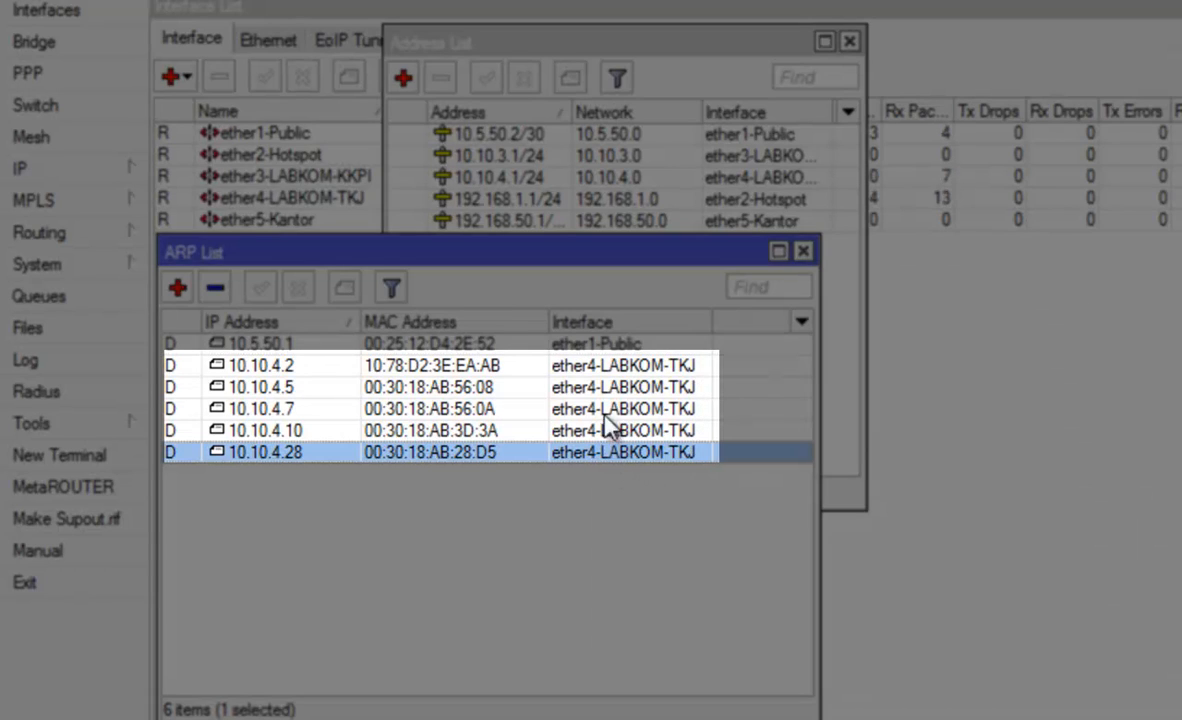
left_click(613, 366, "shift")
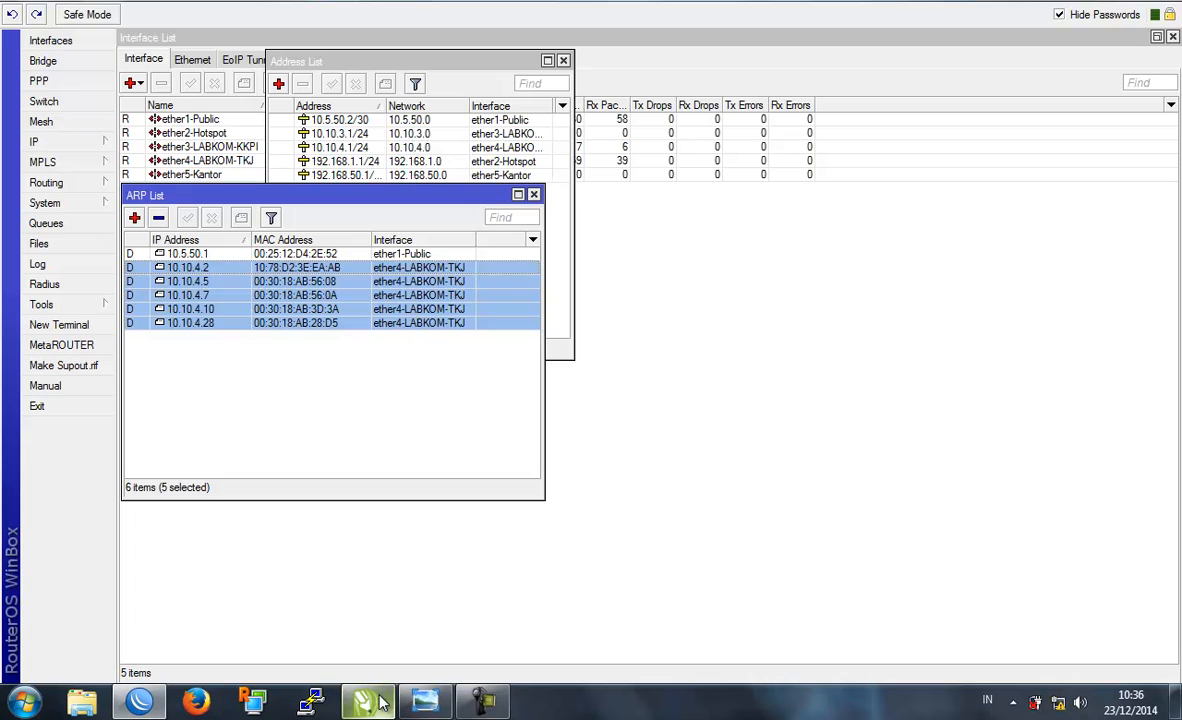
left_click(380, 698)
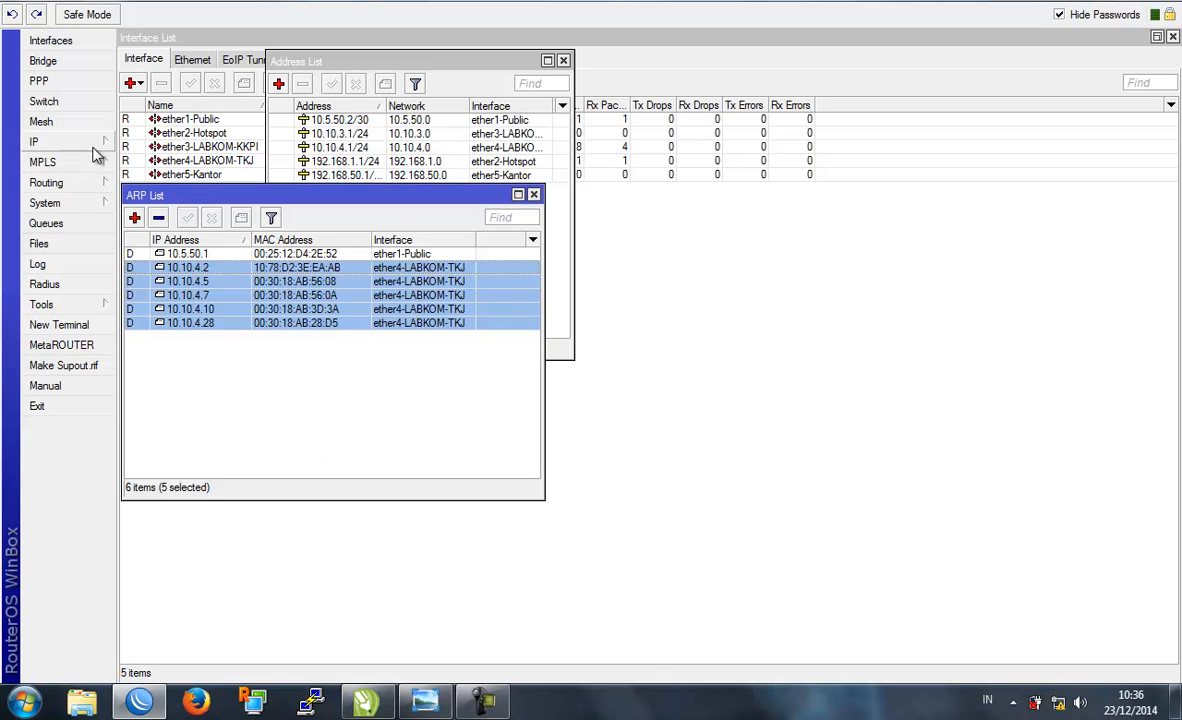
Start the DHCP server setup wizard and choose ether3-LABKOM-KKPI as the DHCP server interface
left_click(93, 147)
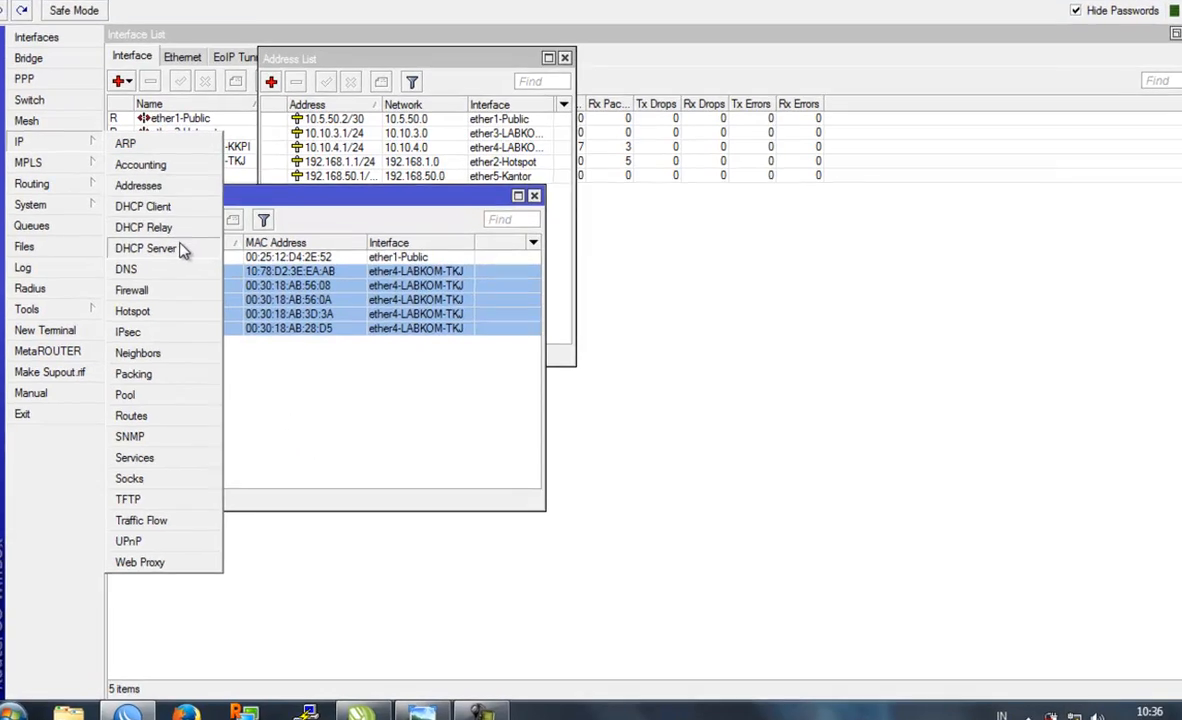
left_click(180, 249)
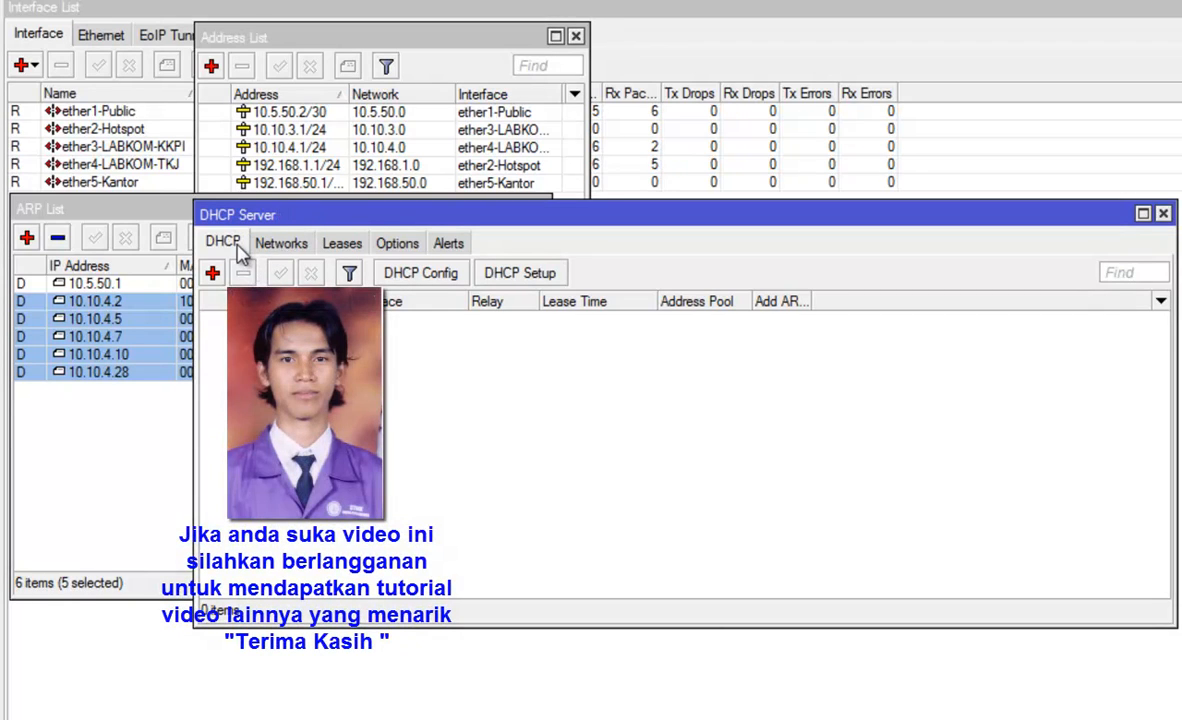
left_click(533, 281)
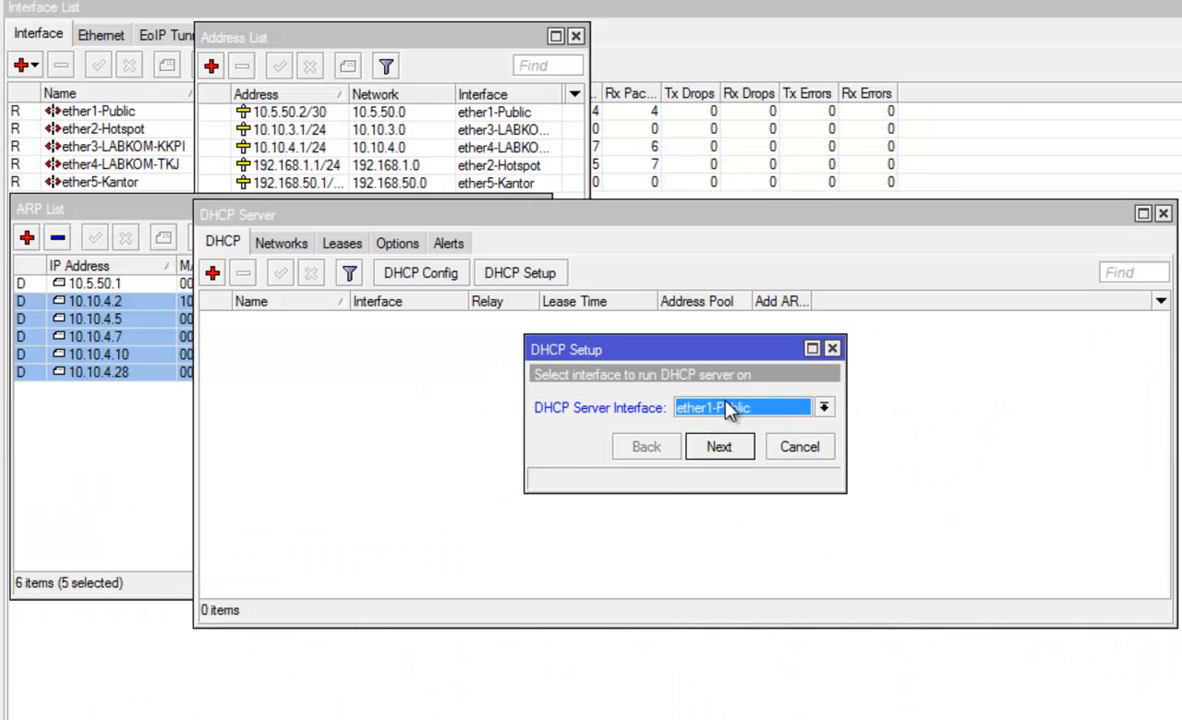
left_click(728, 407)
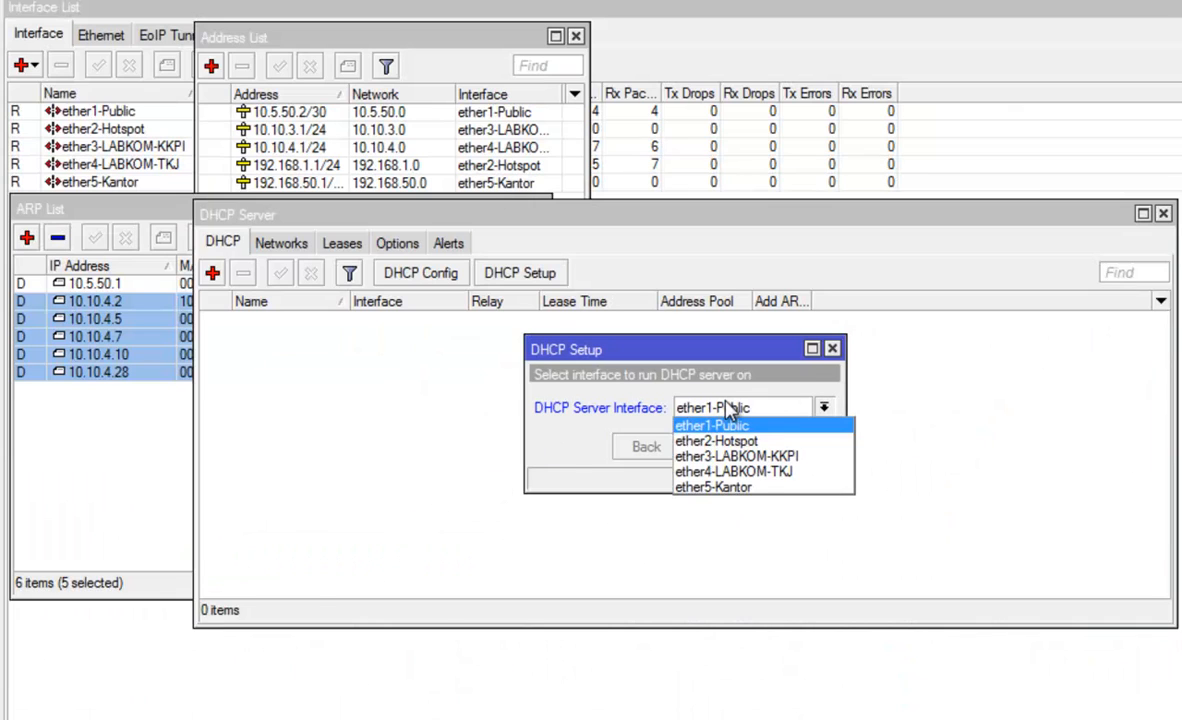
left_click(756, 457)
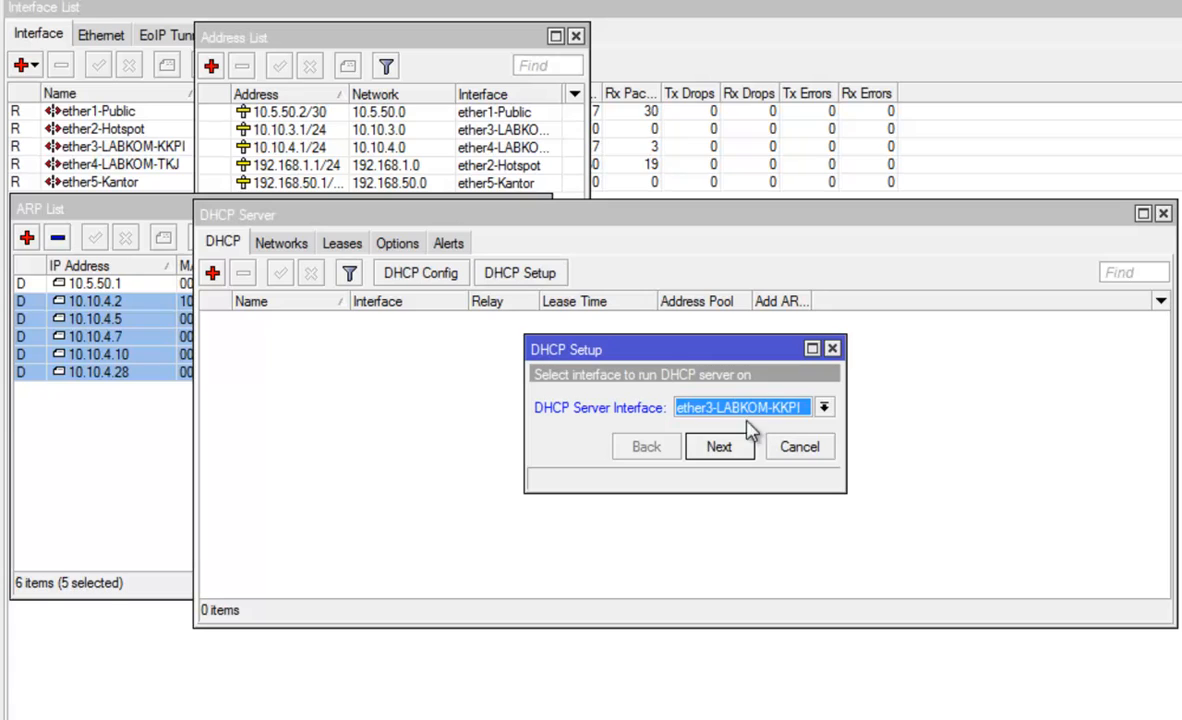
left_click(720, 447)
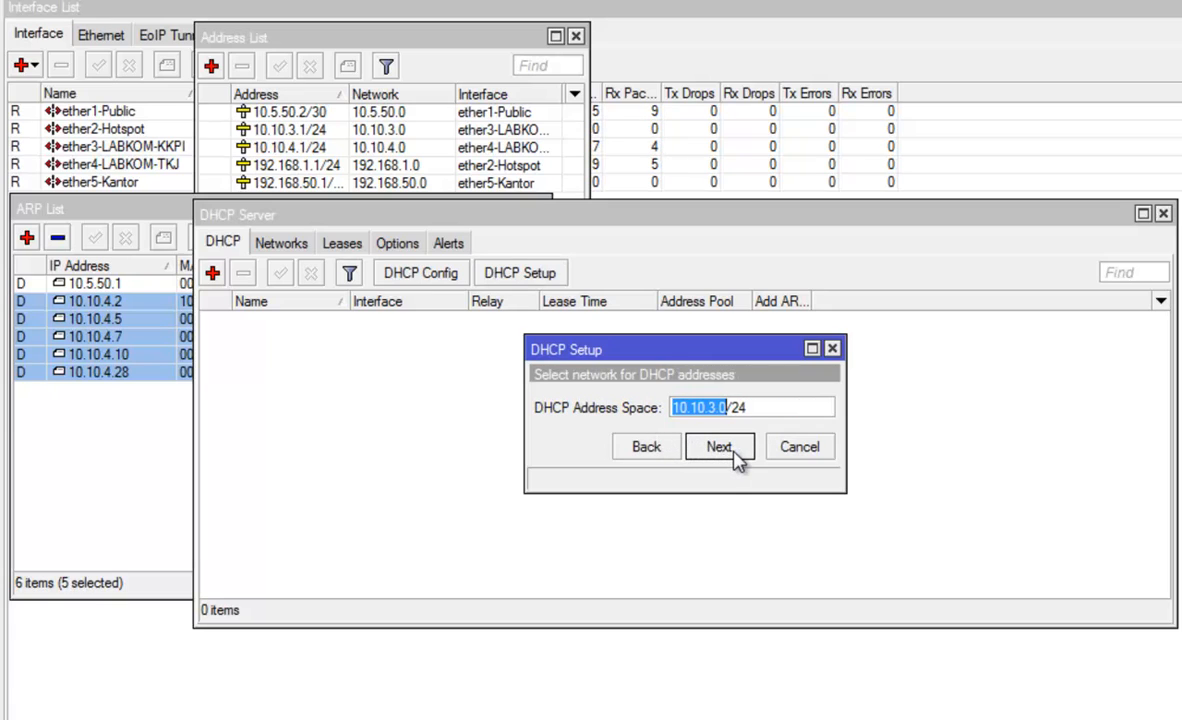
Complete the DHCP setup with network 10.10.3.0/24, gateway 10.10.3.1, pool 10.10.3.2-10.10.3.254, DNS servers 208.67.222.222 and 208.68.220.220, and lease time 3d 00:00:00
left_click(735, 449)
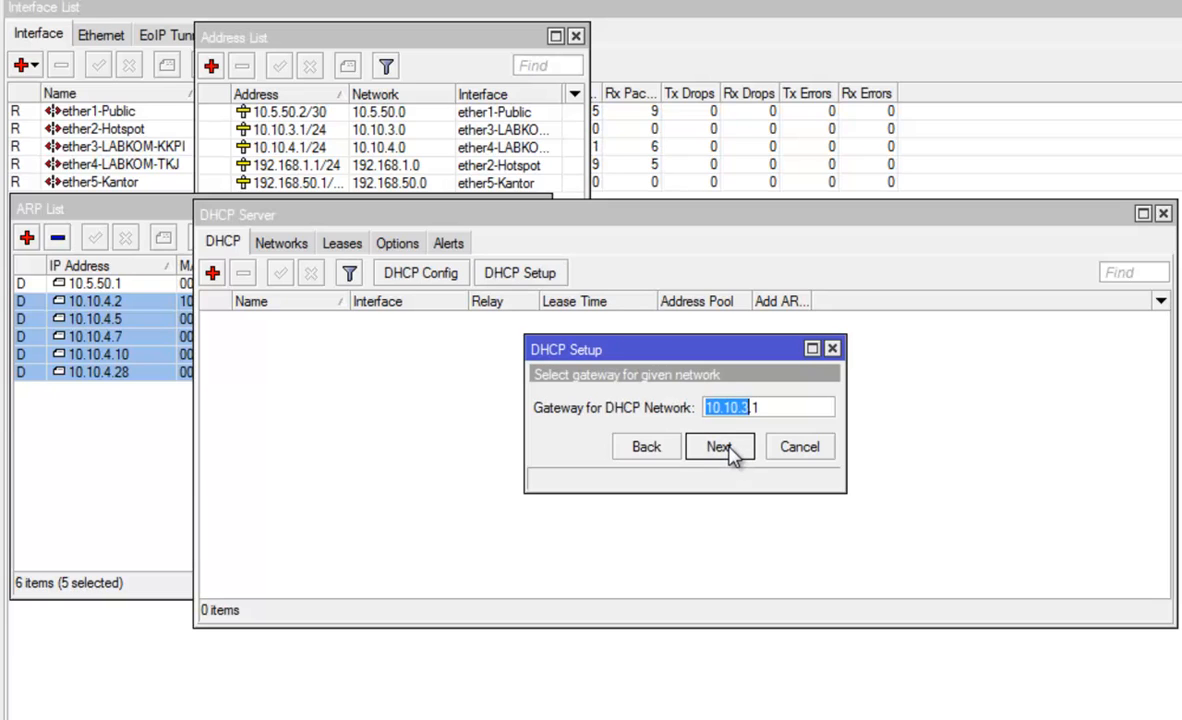
left_click(733, 456)
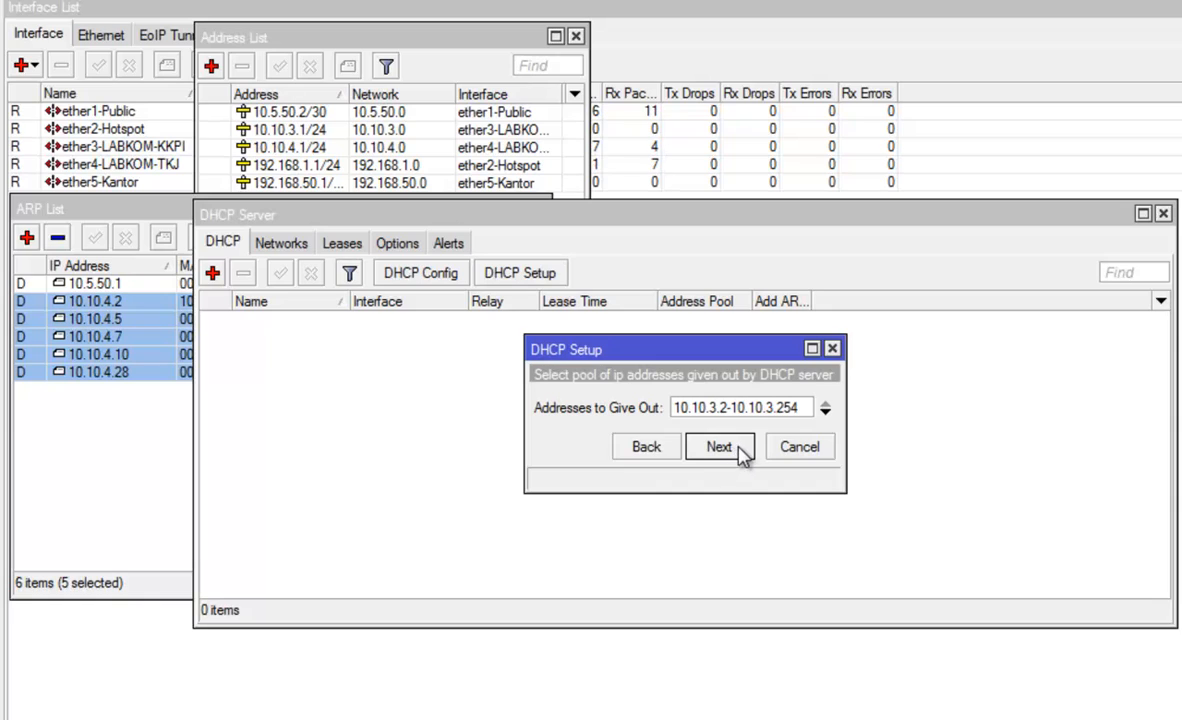
left_click(736, 452)
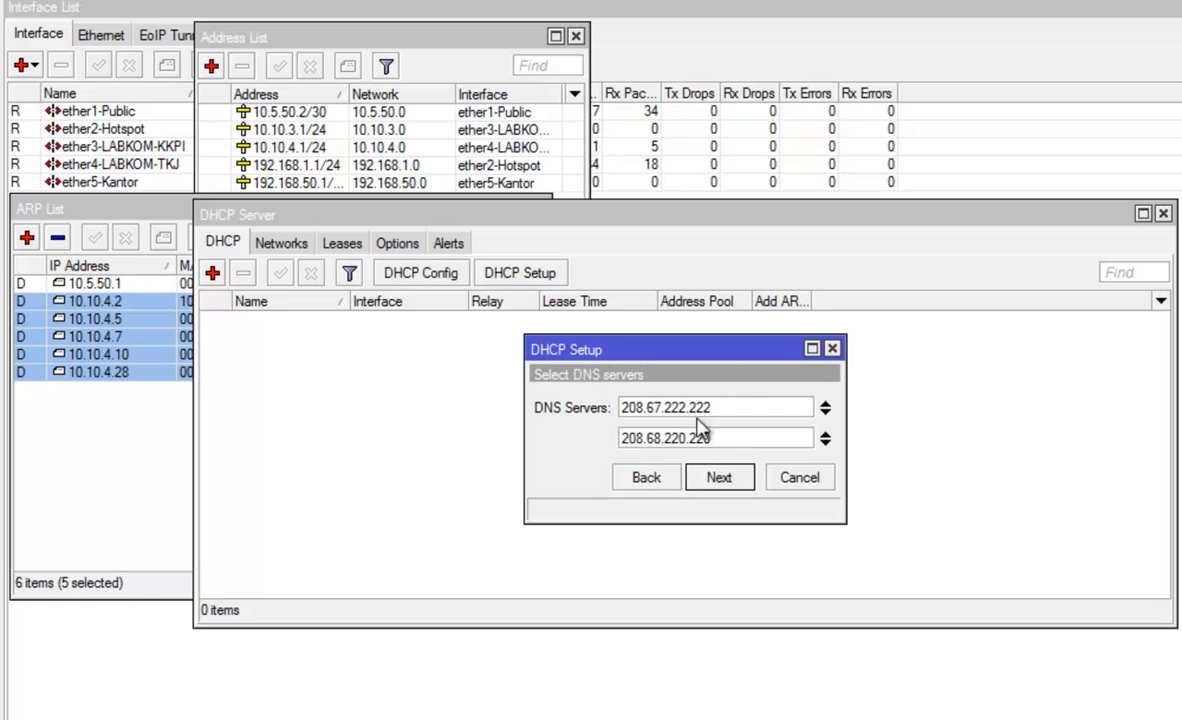
left_click(736, 479)
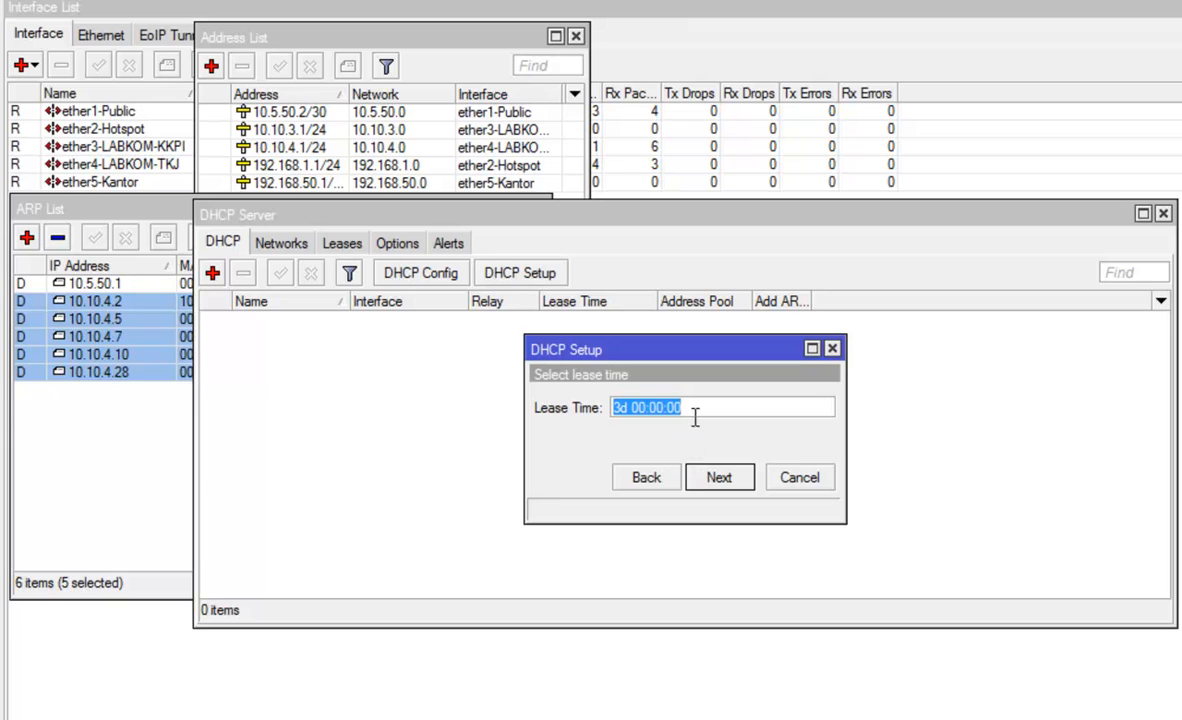
left_click(693, 409)
left_click(728, 480)
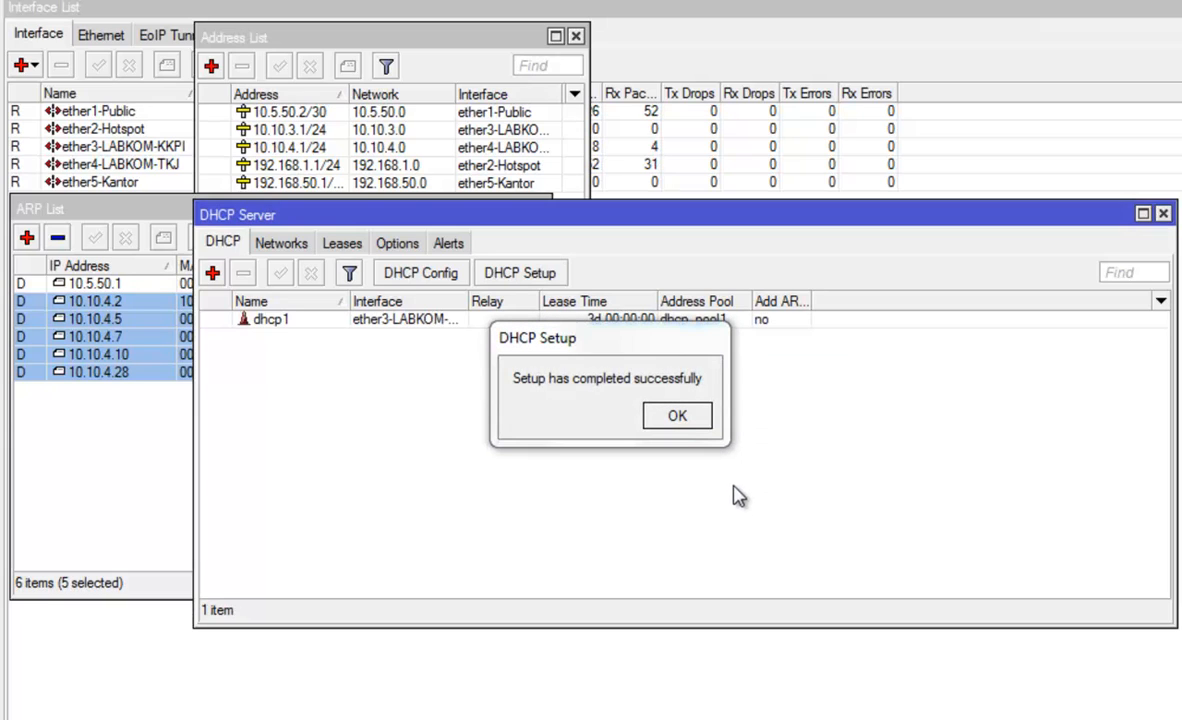
left_click(677, 418)
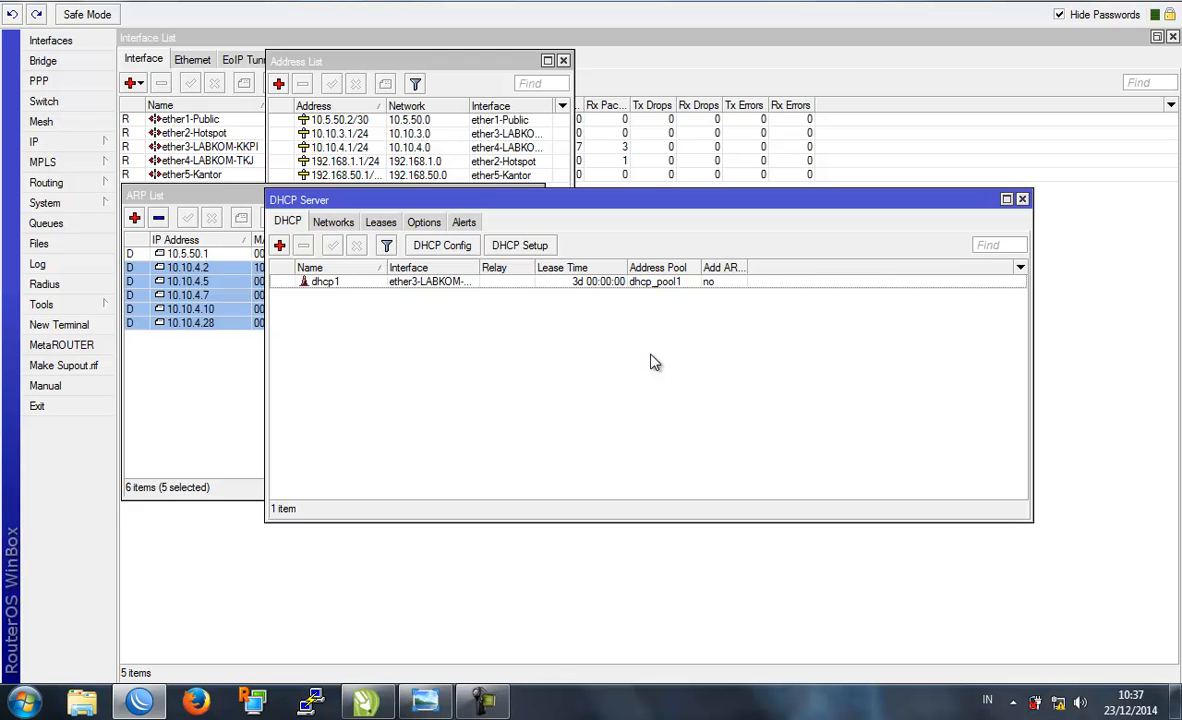
Bring the ARP list to the front and open the Windows Network and Sharing Center to check the connection
left_click(220, 358)
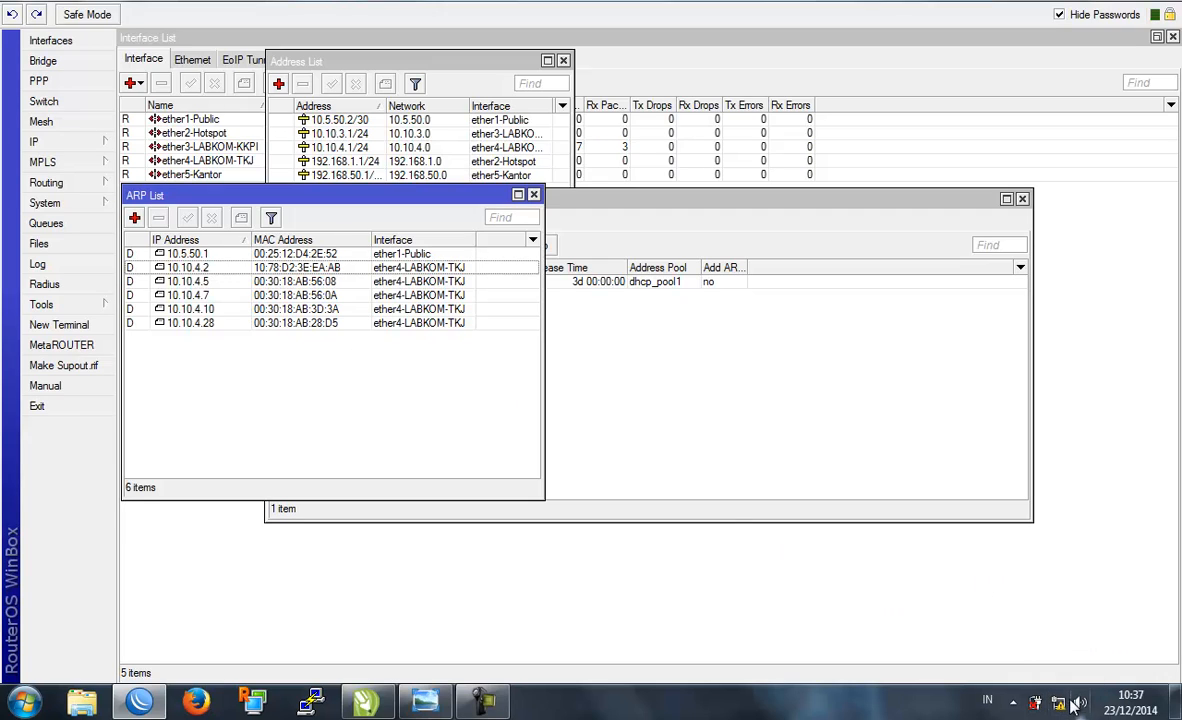
left_click(1058, 704)
left_click(979, 654)
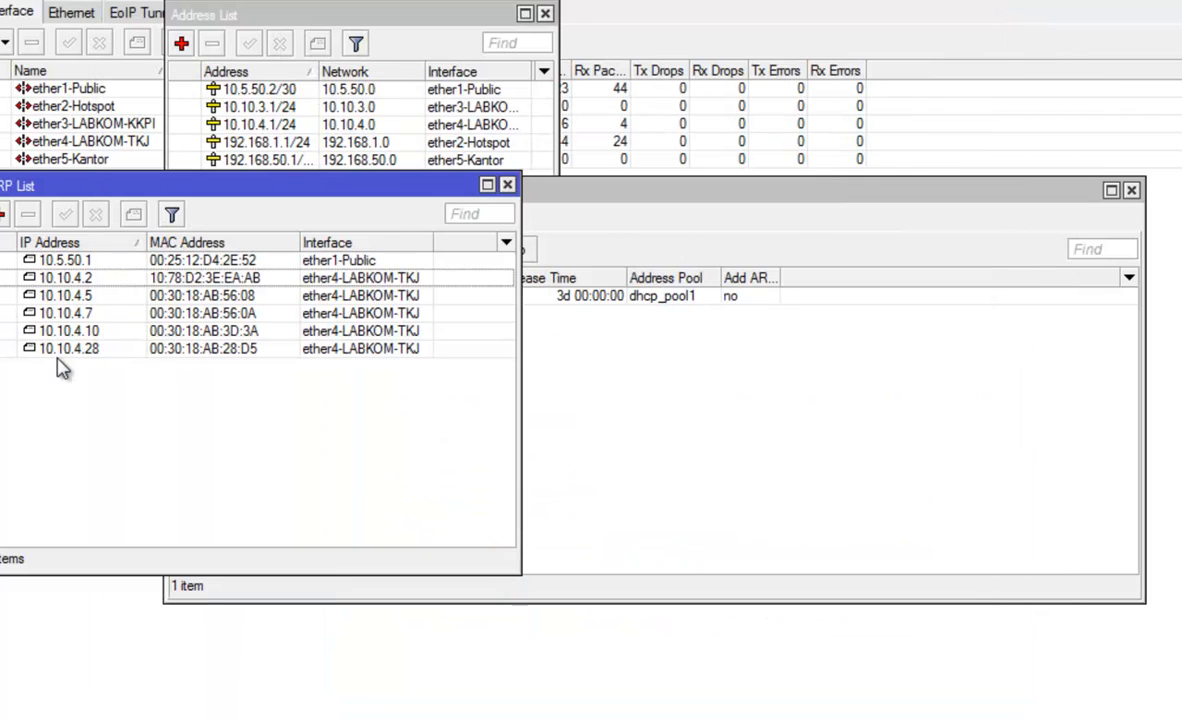
left_click(55, 338)
left_click(507, 185)
left_click(9, 116)
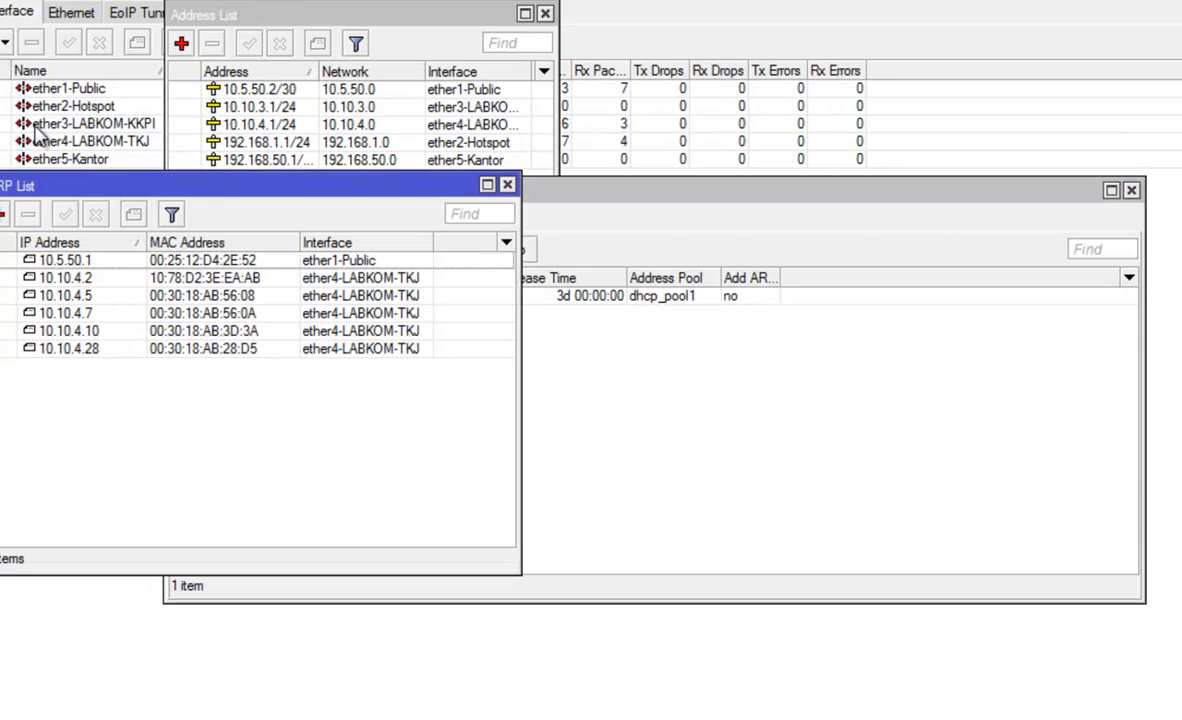
left_click(781, 717)
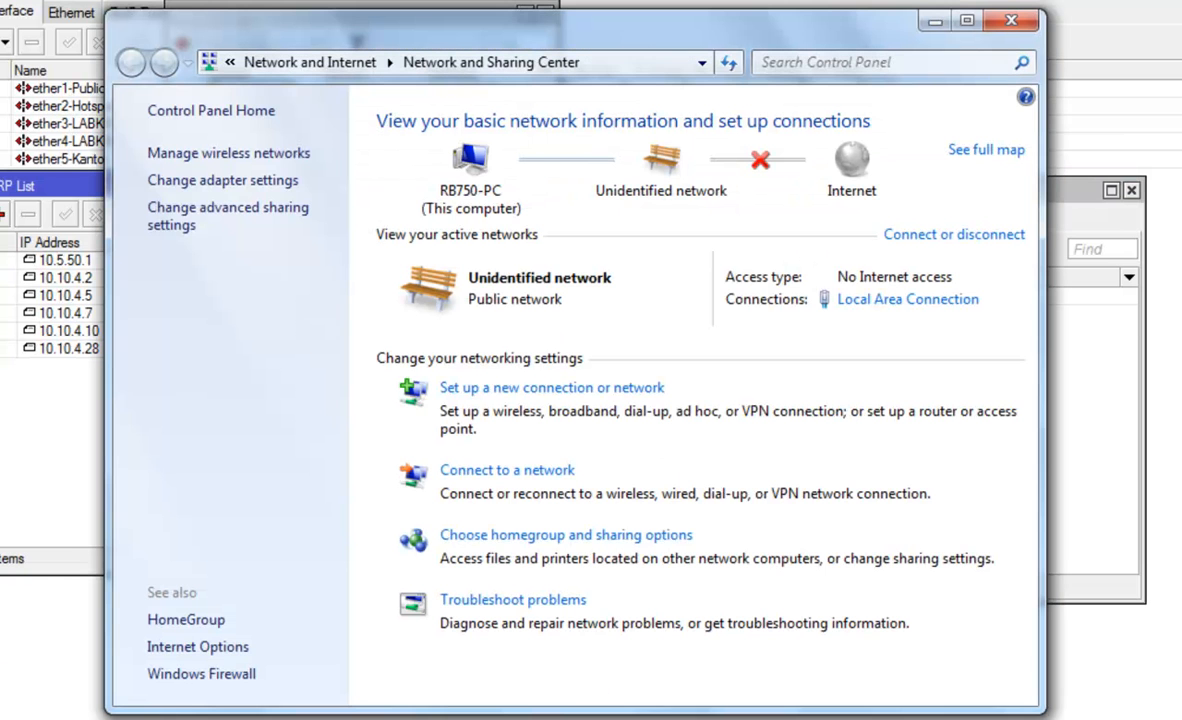
Open a command prompt and ping google.com to test the computer's internet access
key("super+r")
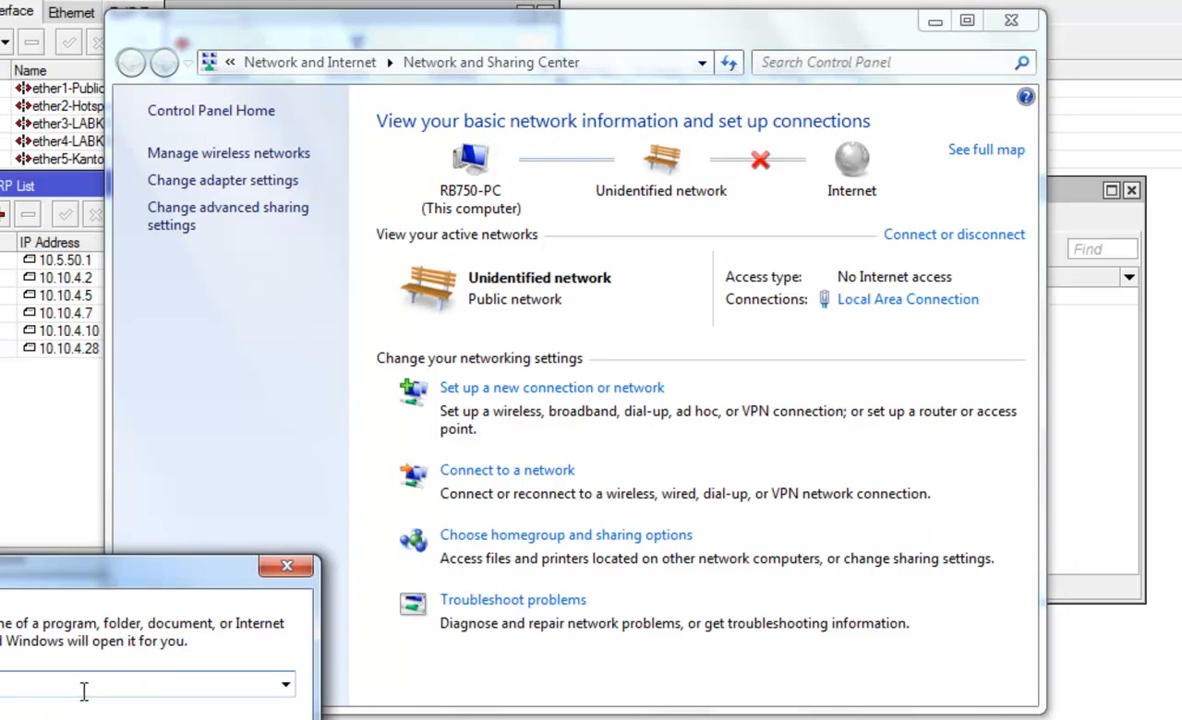
key("Return")
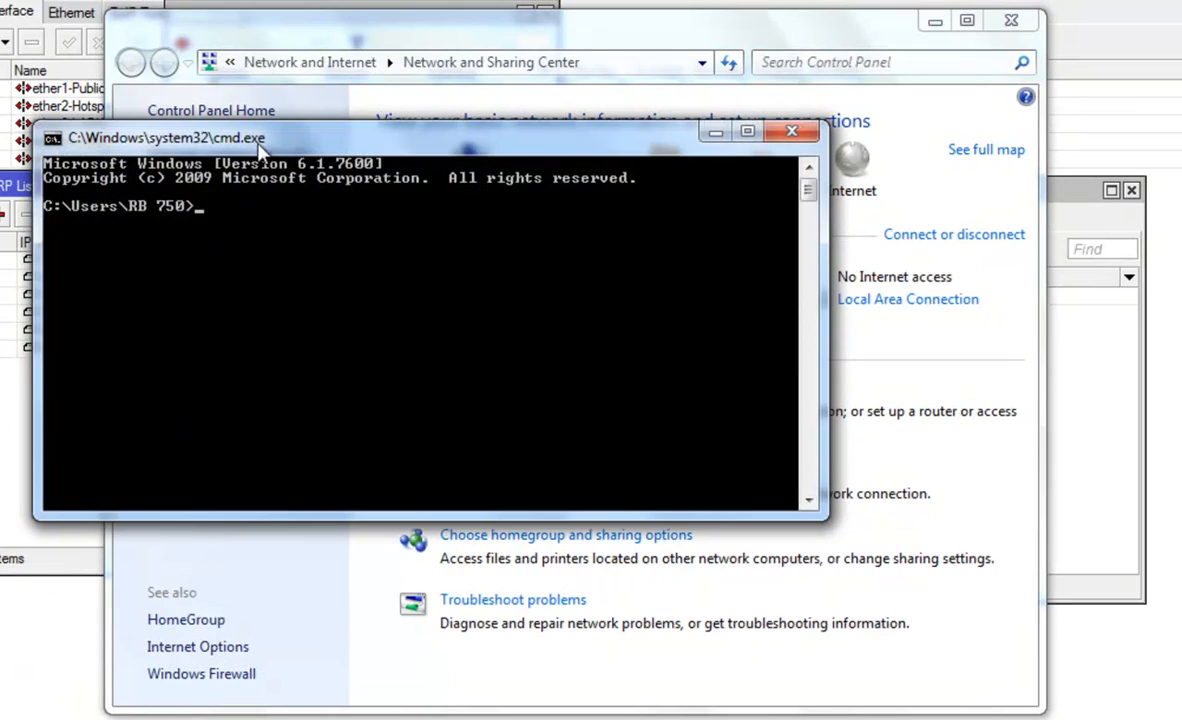
left_click_drag(259, 147, 454, 255)
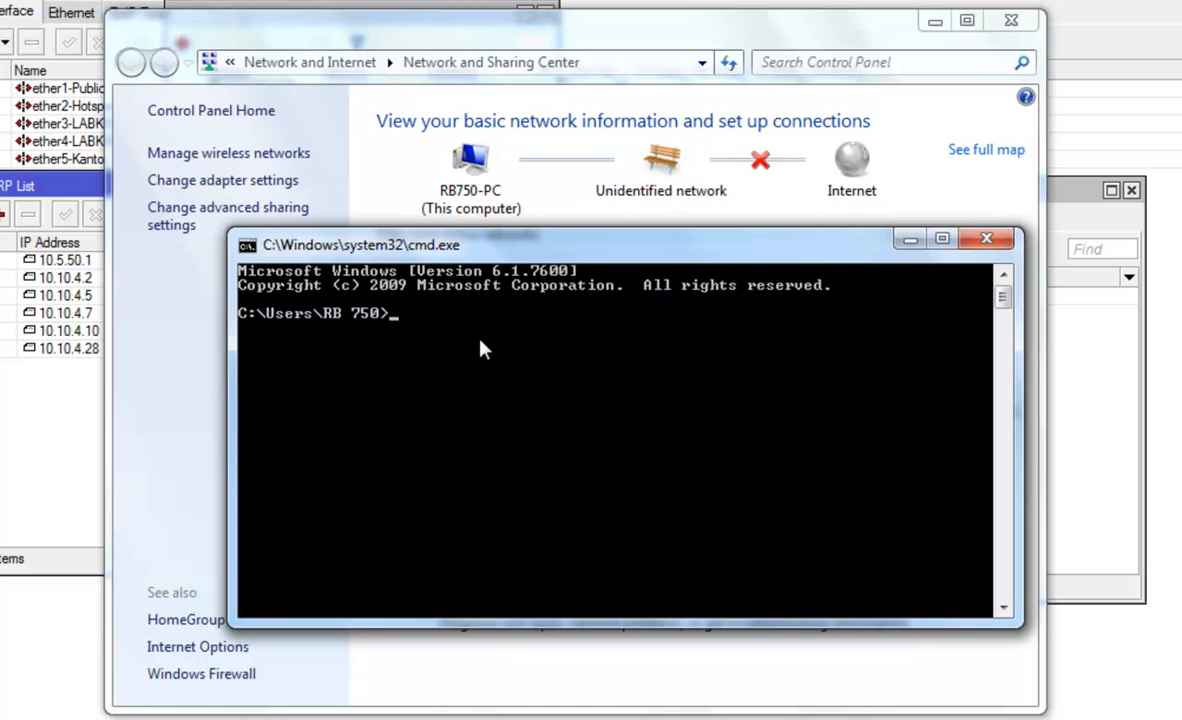
type("ping google.com")
key("Return")
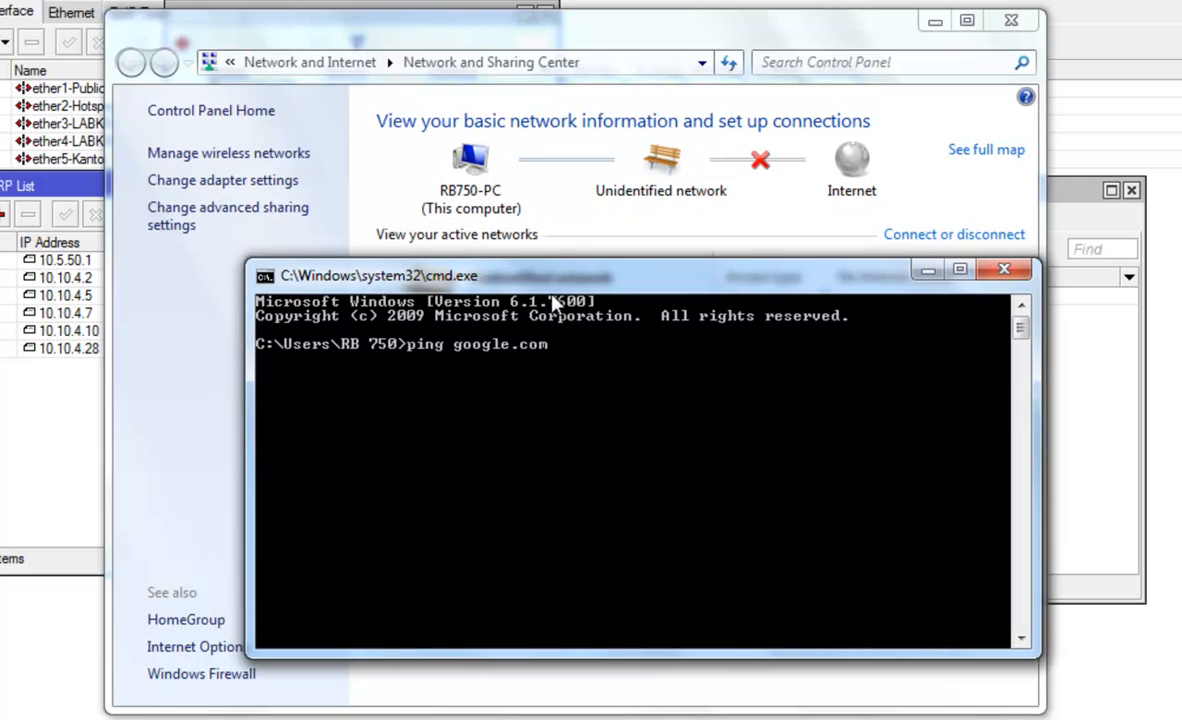
key("Return")
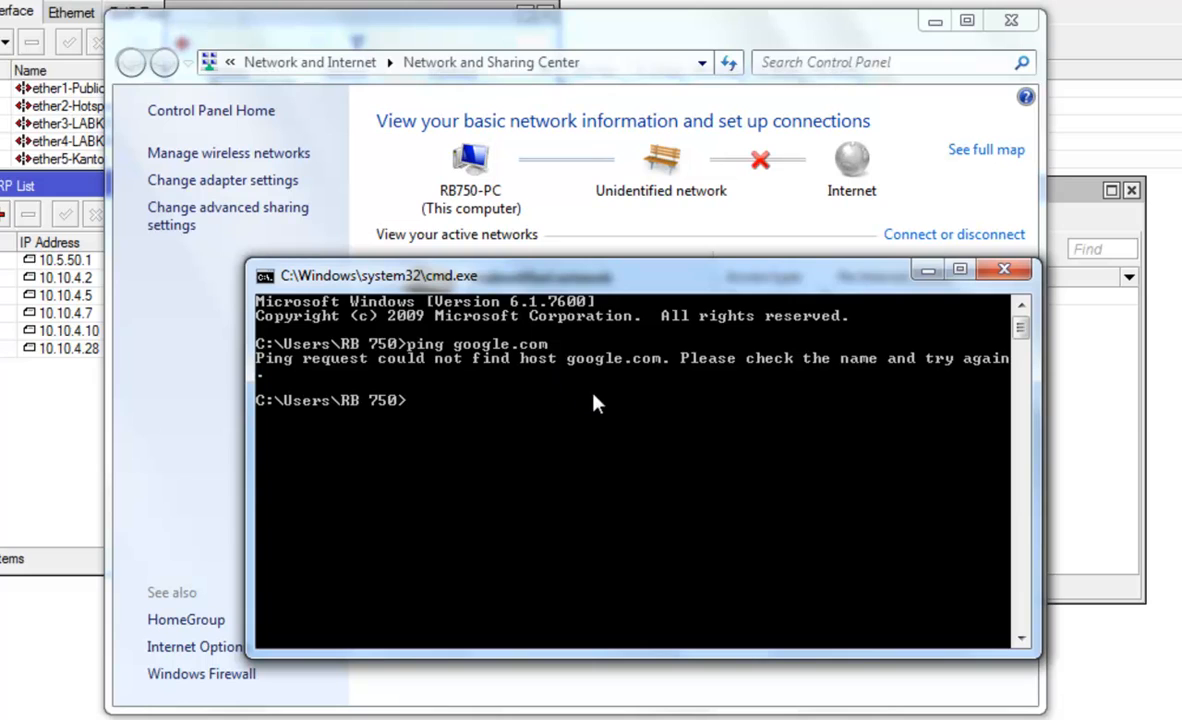
Open the computer's network adapter settings and disable the Local Area Connection
left_click(618, 44)
left_click(248, 183)
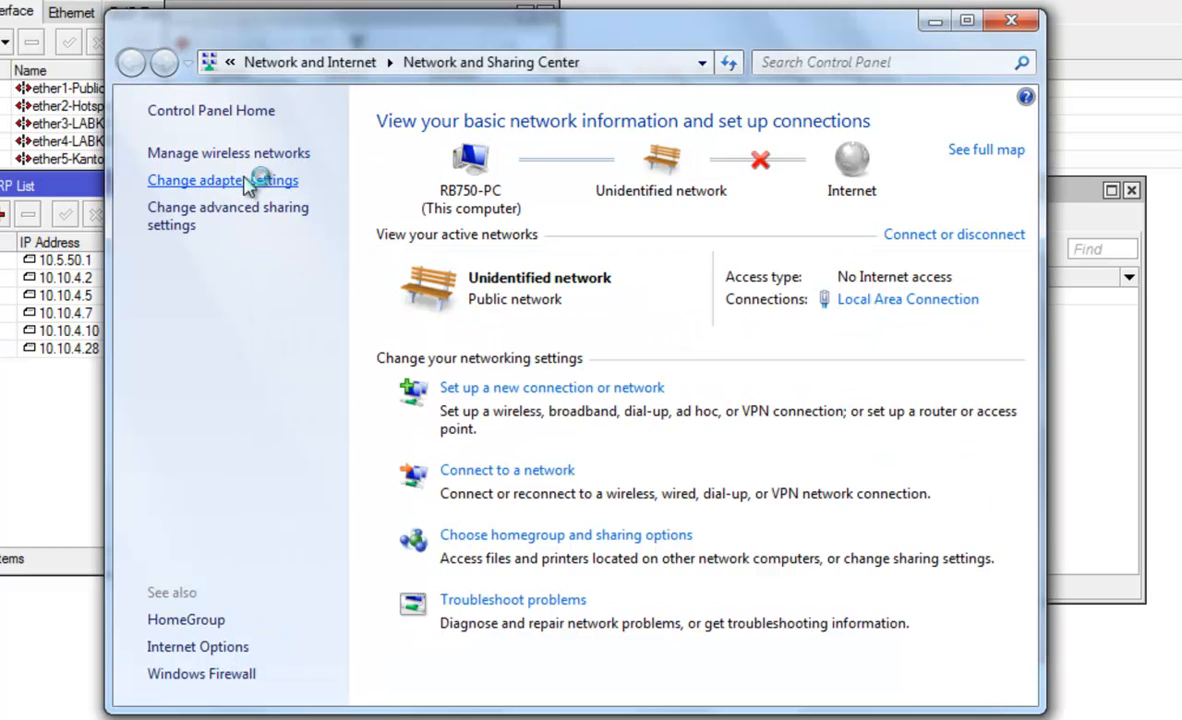
left_click(245, 184)
right_click(247, 181)
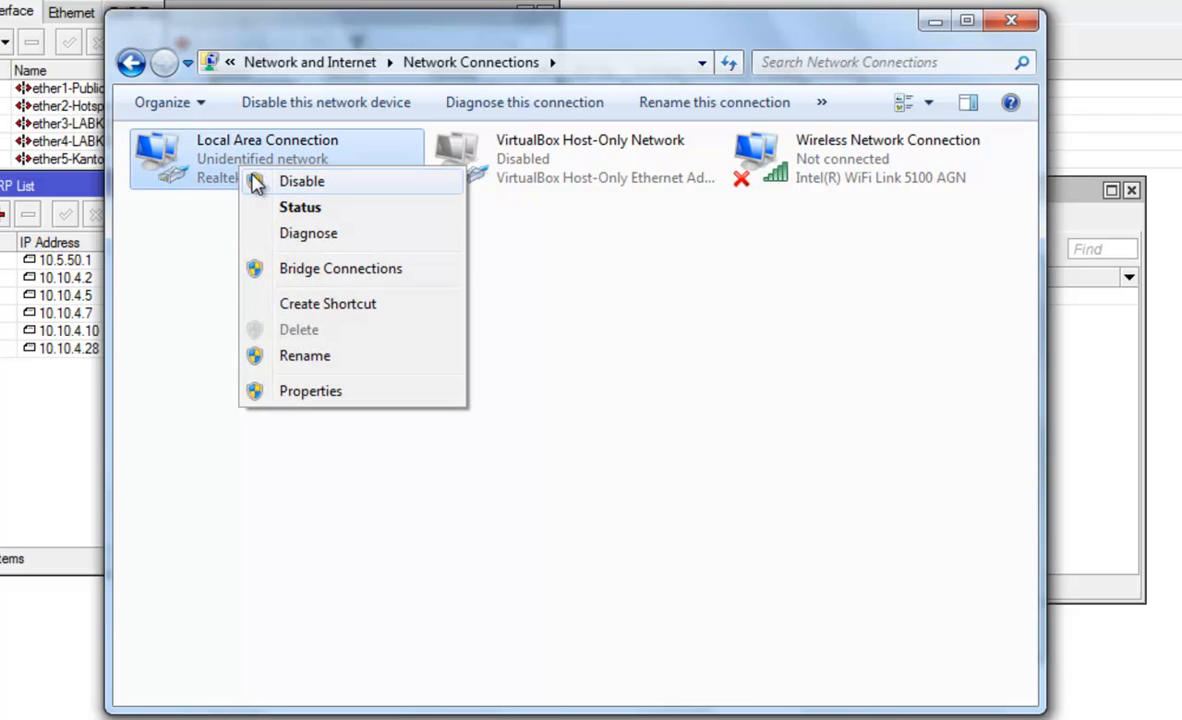
left_click(257, 181)
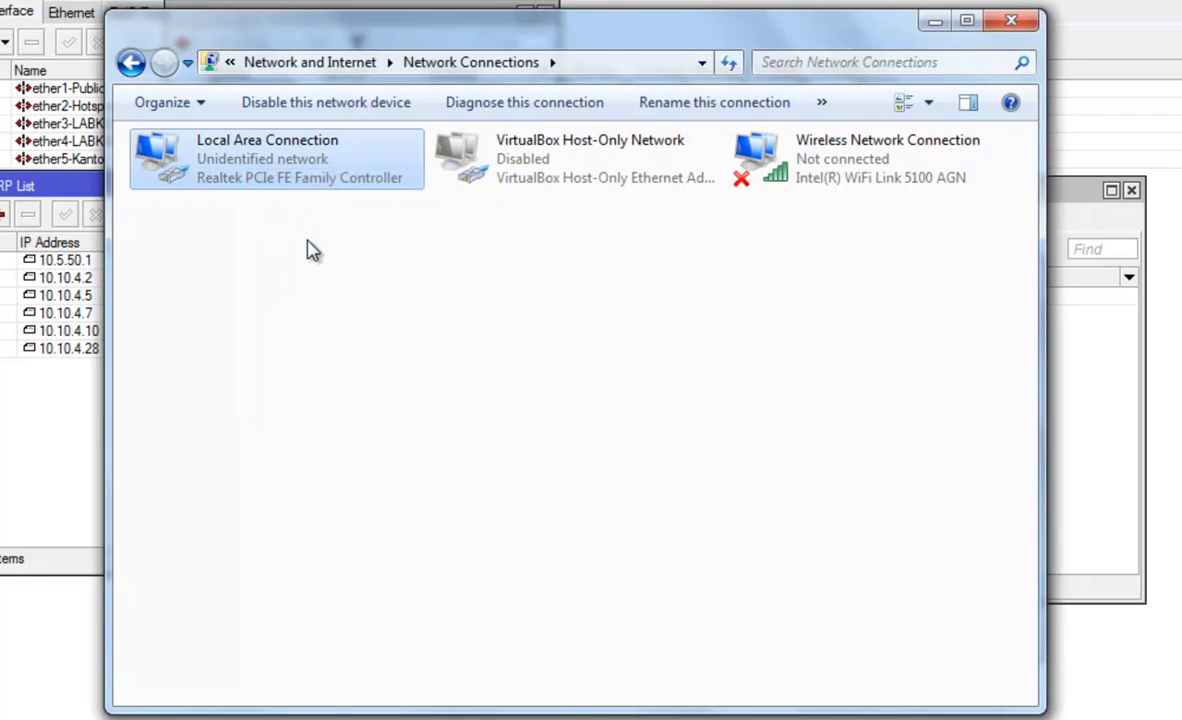
left_click(312, 250)
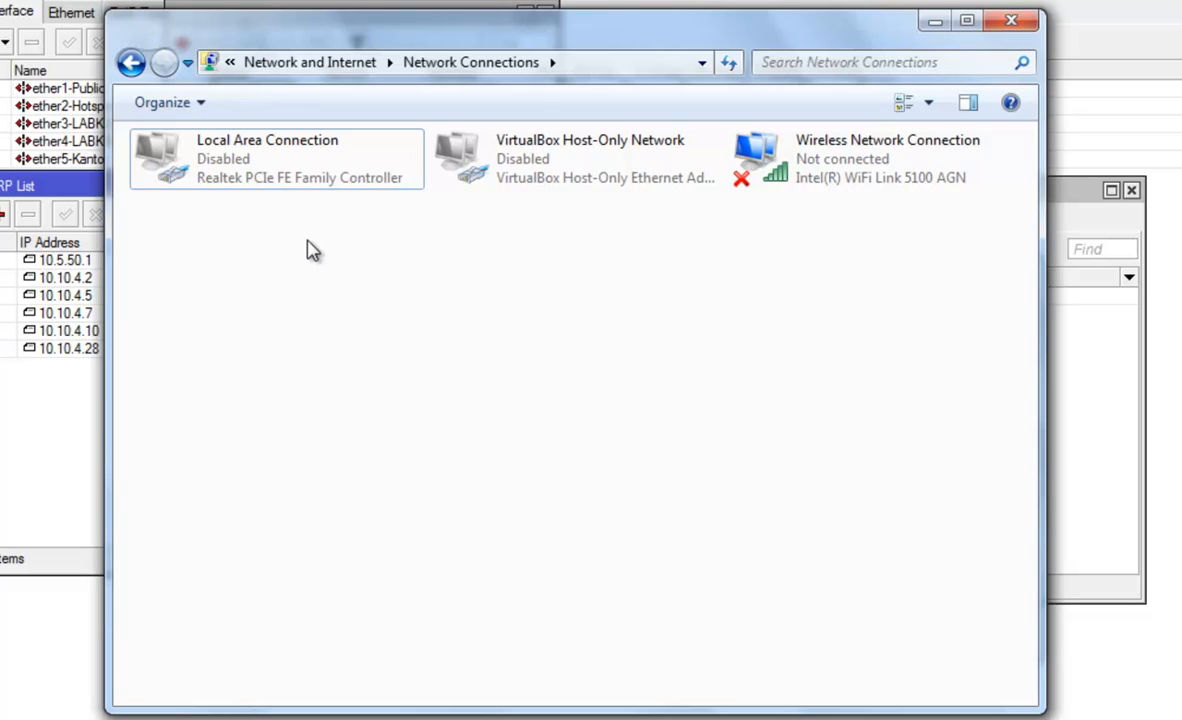
right_click(312, 250)
left_click(375, 331)
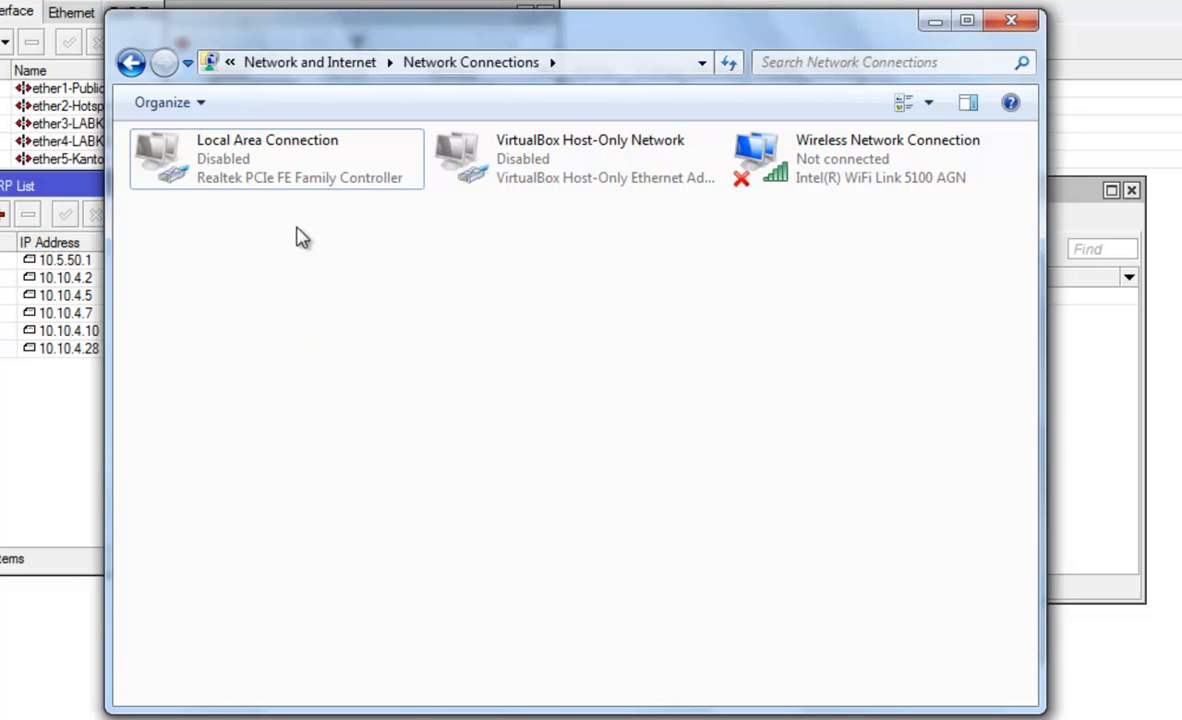
Re-enable the Local Area Connection and check its connectivity status from the Network and Sharing Center
double_click(275, 168)
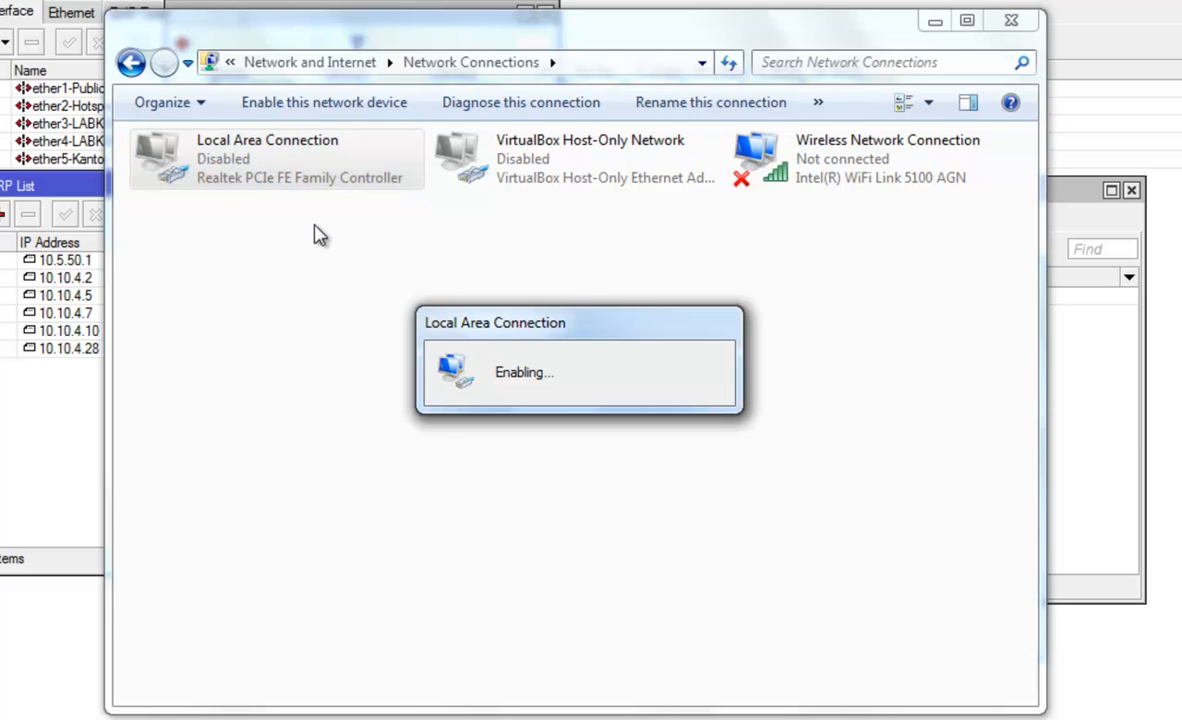
left_click(132, 64)
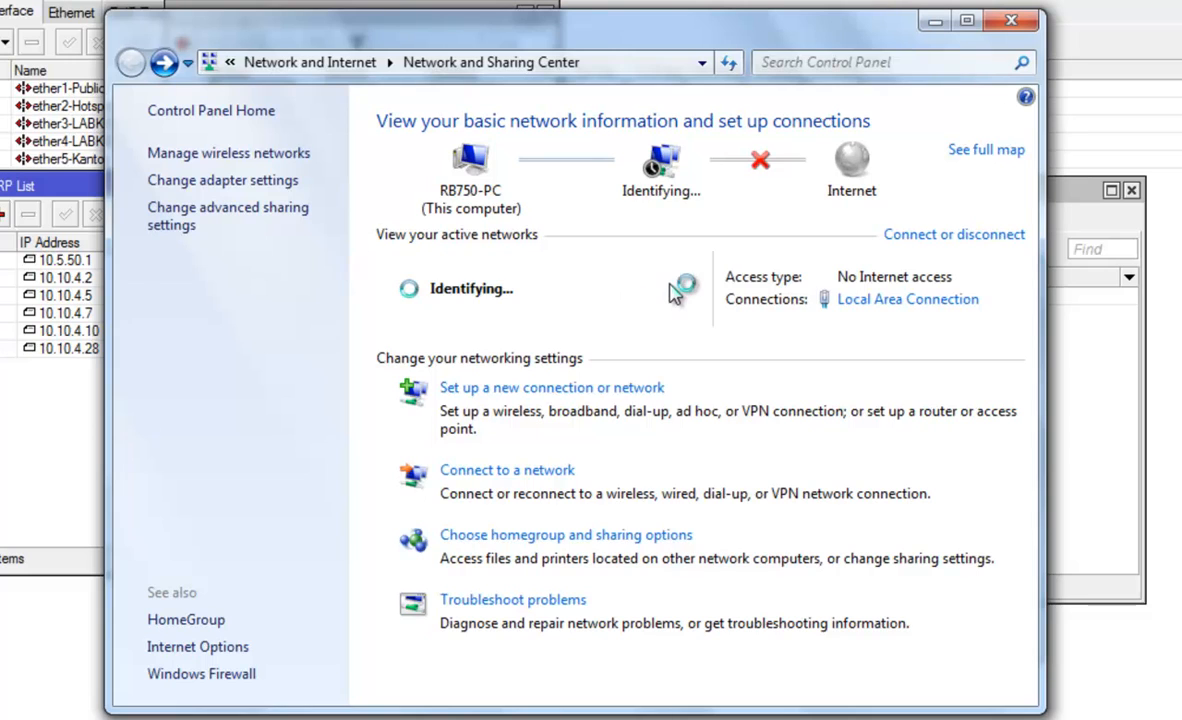
left_click(897, 306)
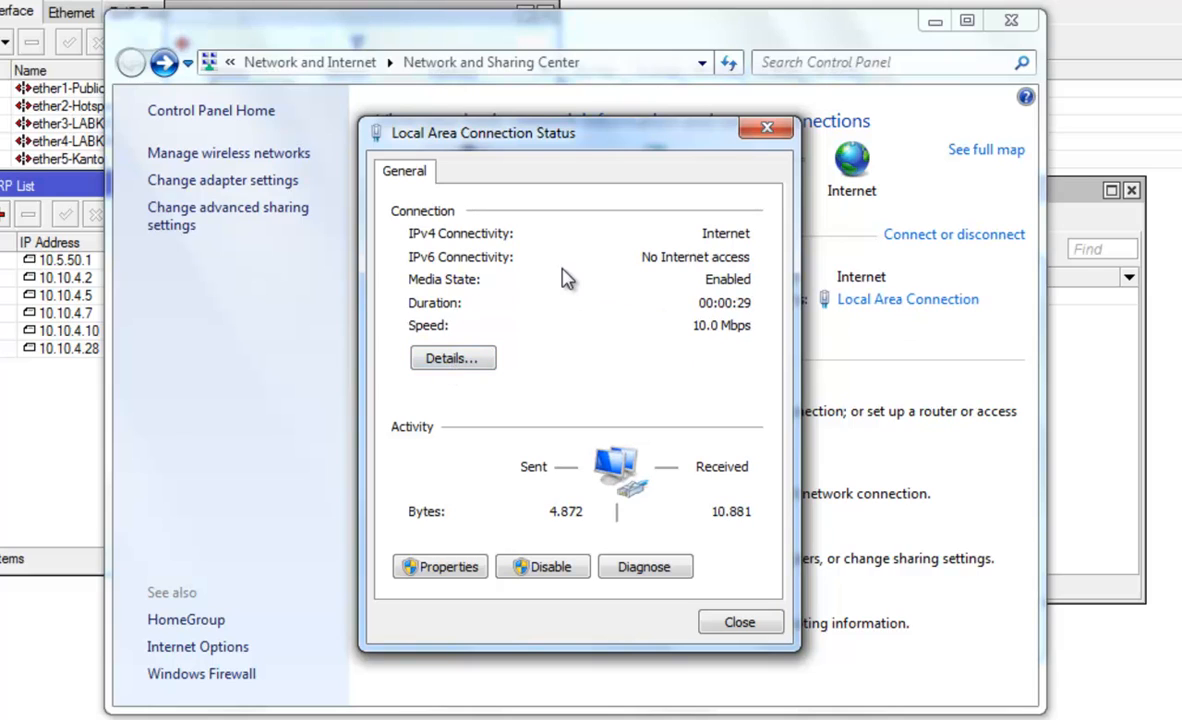
left_click(762, 128)
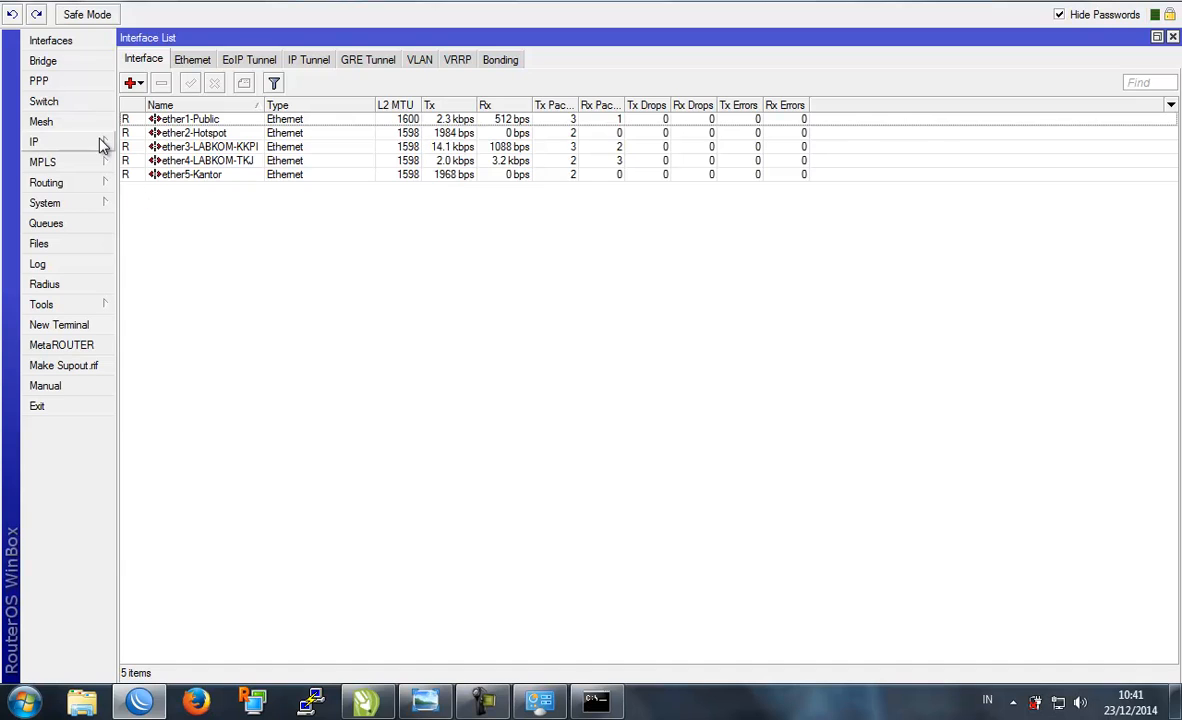
Open the router's ARP list in WinBox, widen it to show full interface names, and select the ether3-LABKOM-KKPI entry
left_click(103, 144)
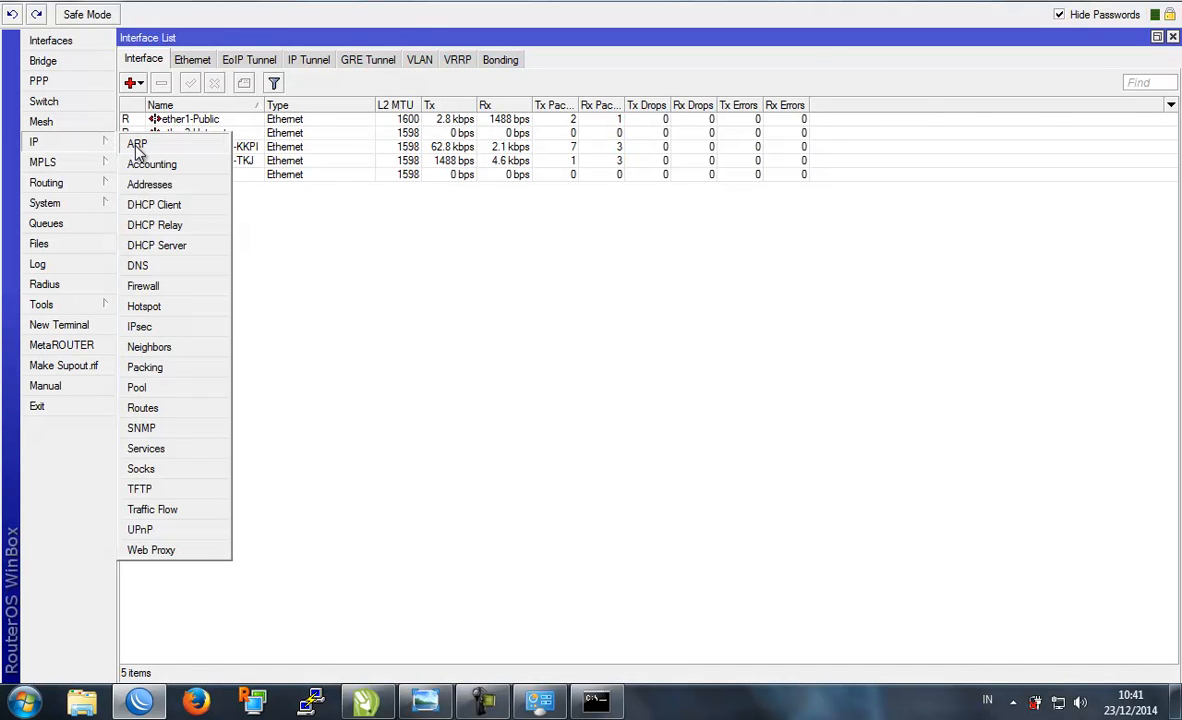
left_click(137, 146)
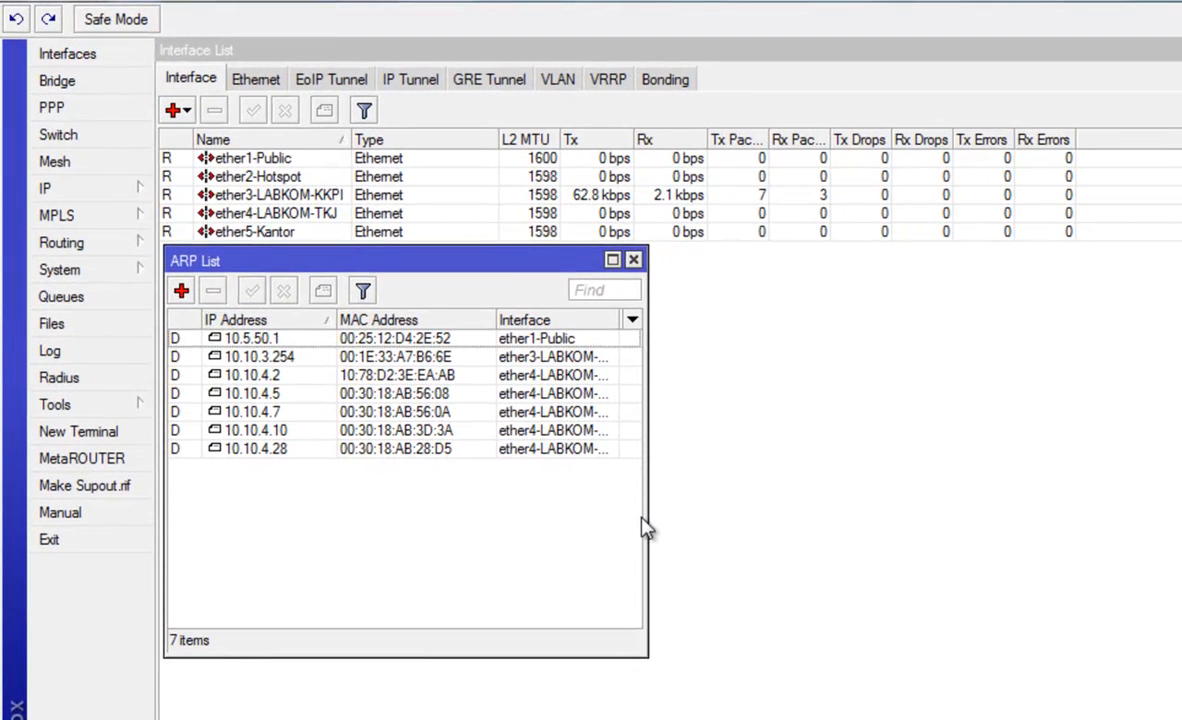
left_click_drag(646, 511, 741, 505)
left_click_drag(621, 318, 648, 319)
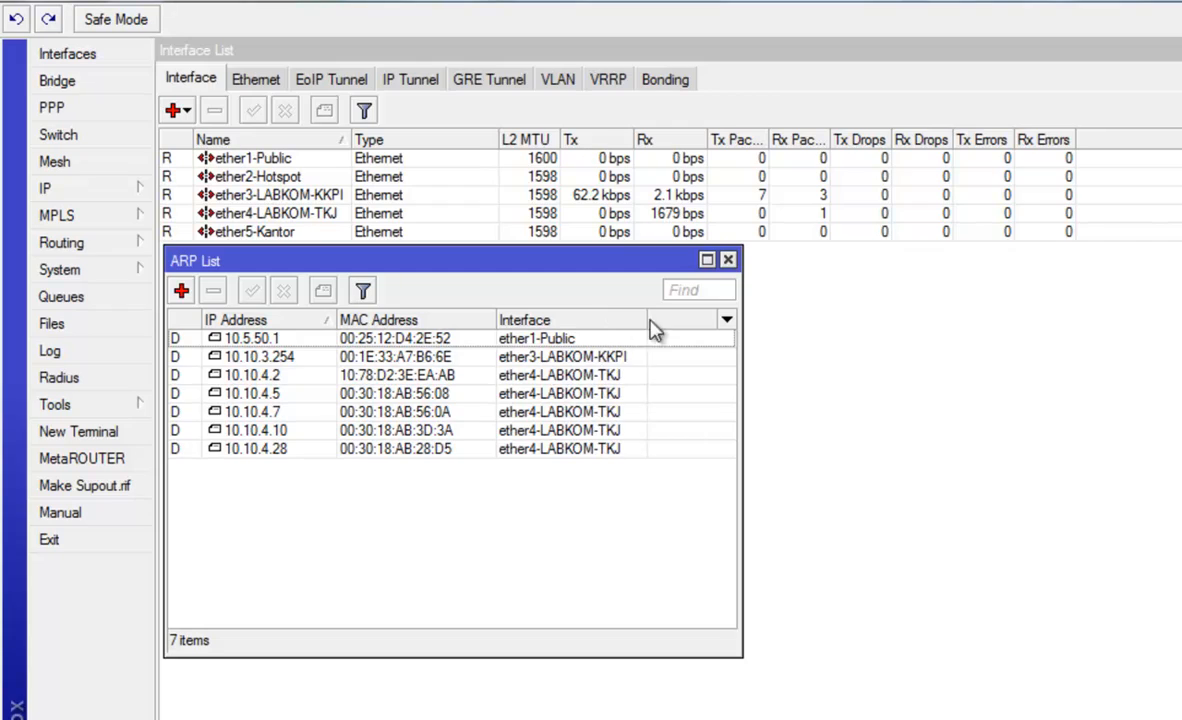
left_click(548, 358)
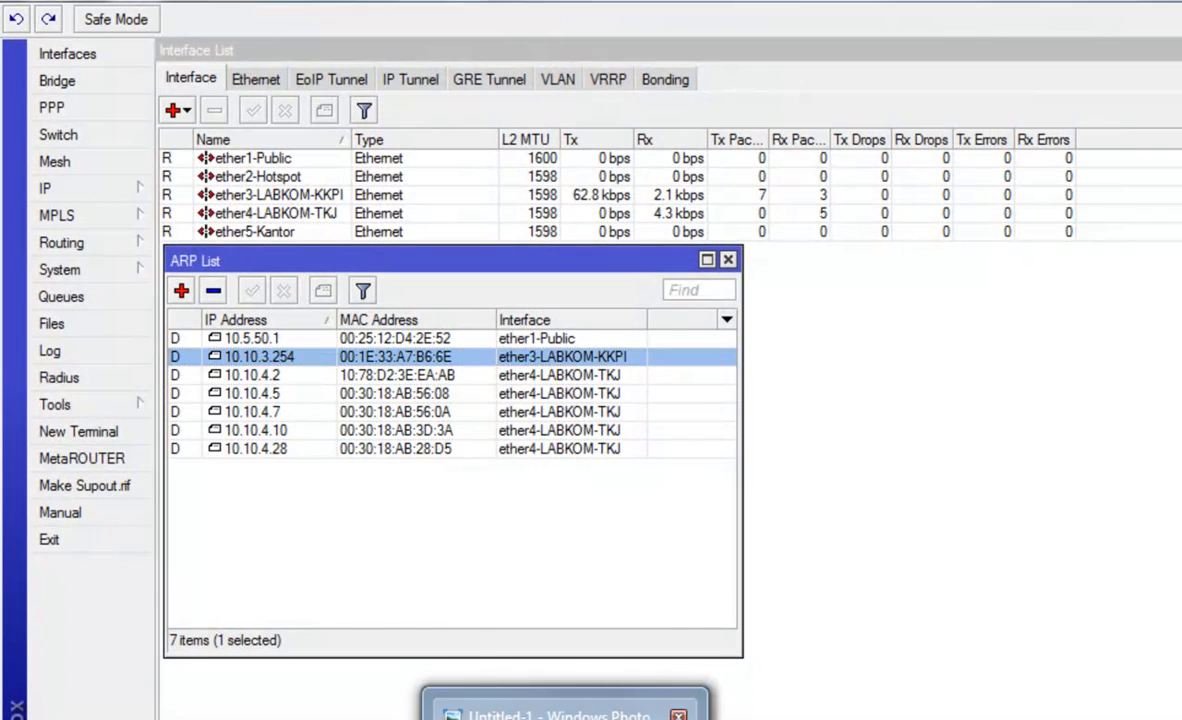
View the network diagram in Windows Photo Viewer, close the Network and Sharing Center, and return to WinBox with the ARP entry deselected
left_click(567, 718)
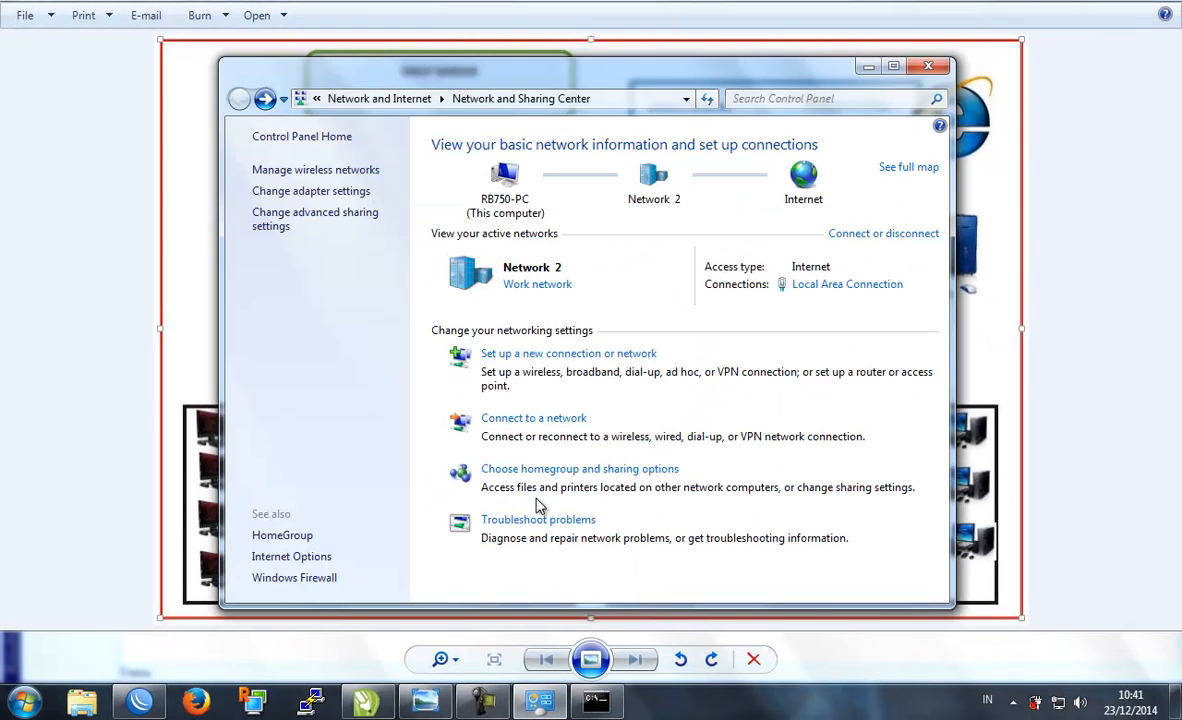
left_click(927, 66)
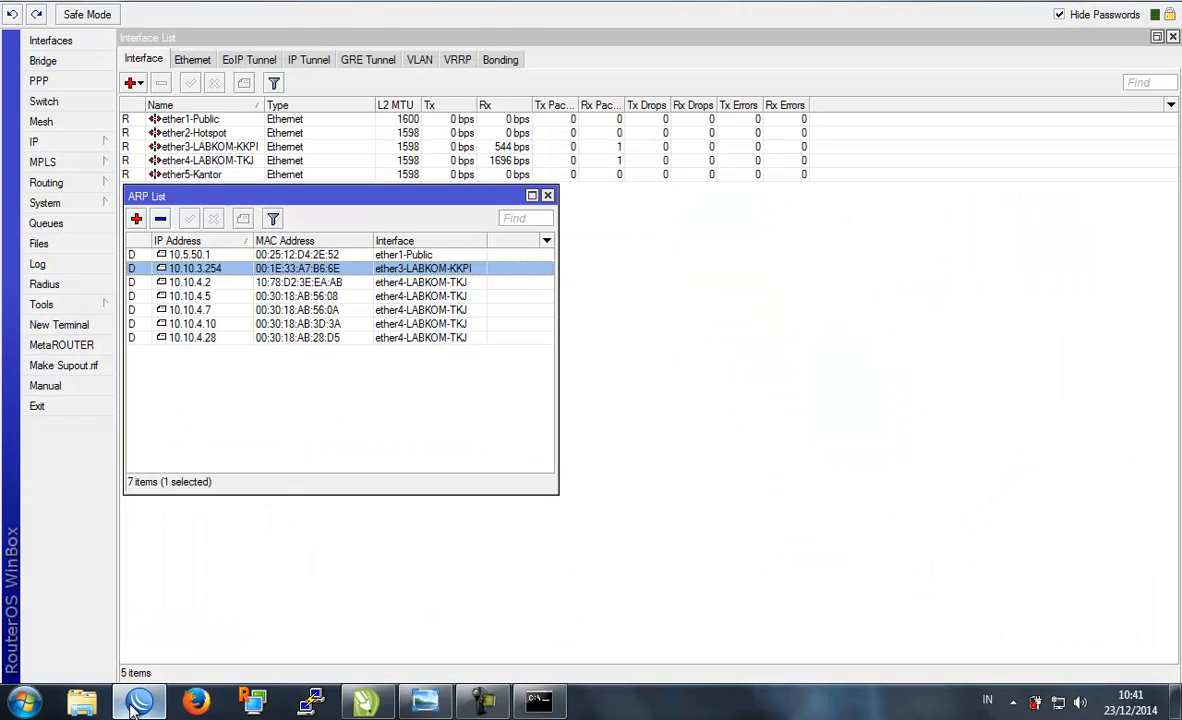
left_click(139, 701)
left_click(341, 386)
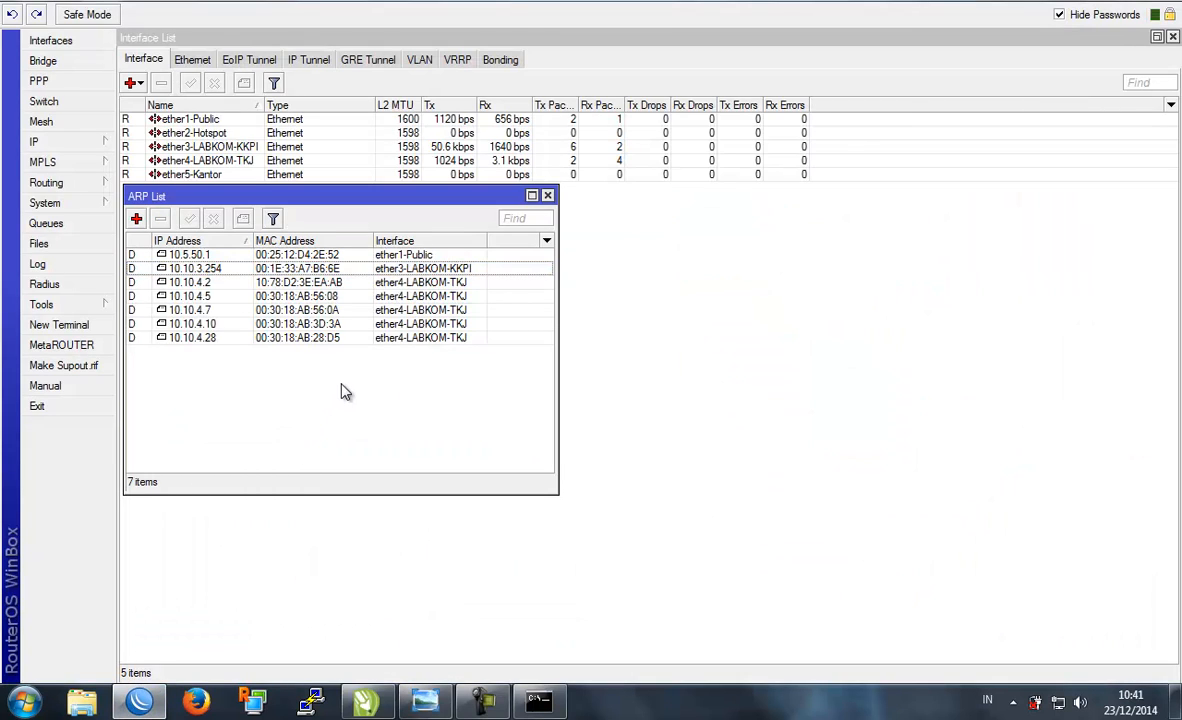